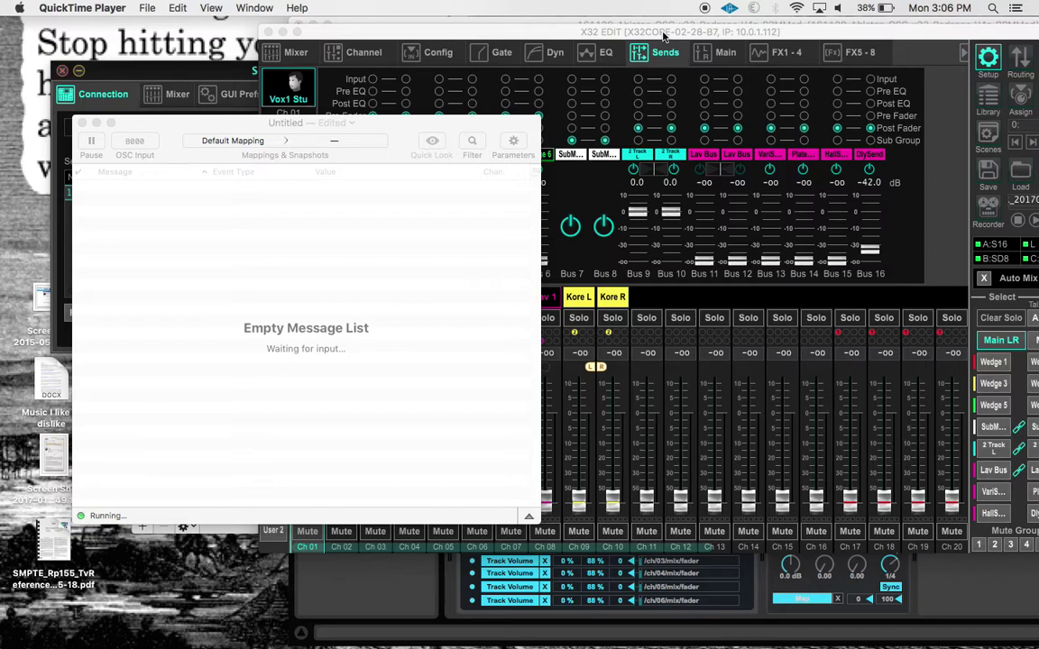
# Move the Live window left to fill the screen and scroll through the OSC Send parameter list.
pyautogui.click(616, 26)
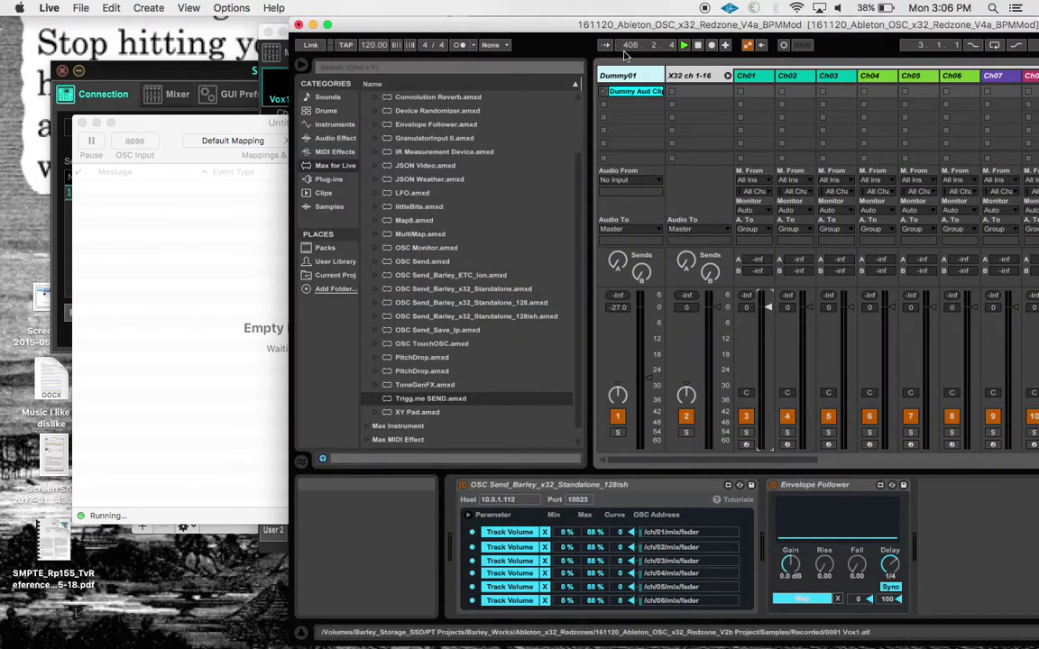
pyautogui.moveTo(617, 32); pyautogui.dragTo(304, 5)
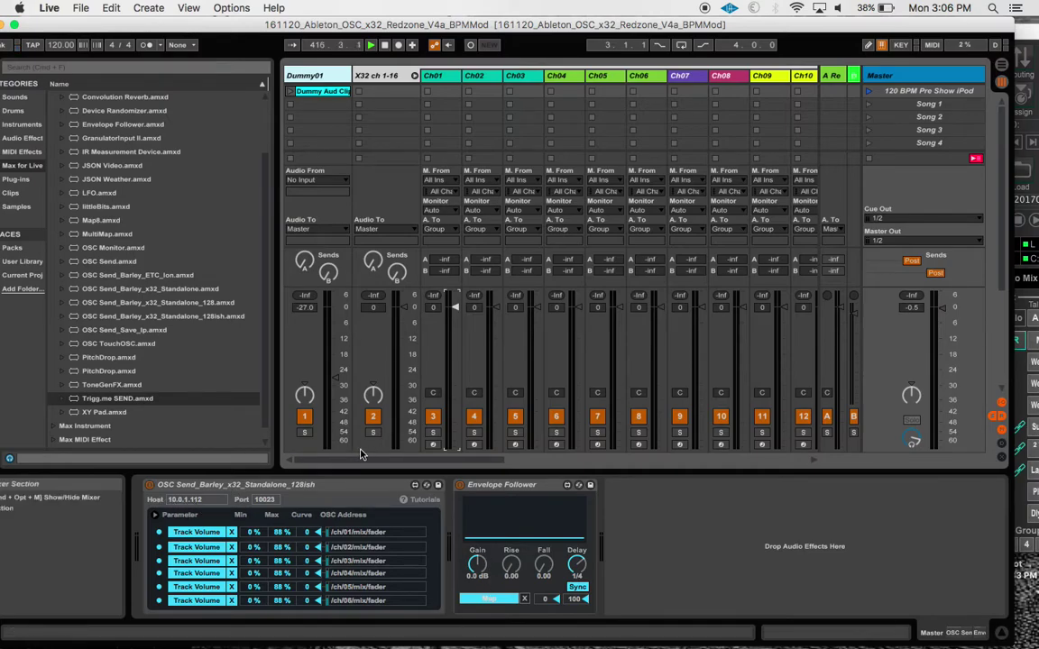
pyautogui.scroll(-5, 419, 541)
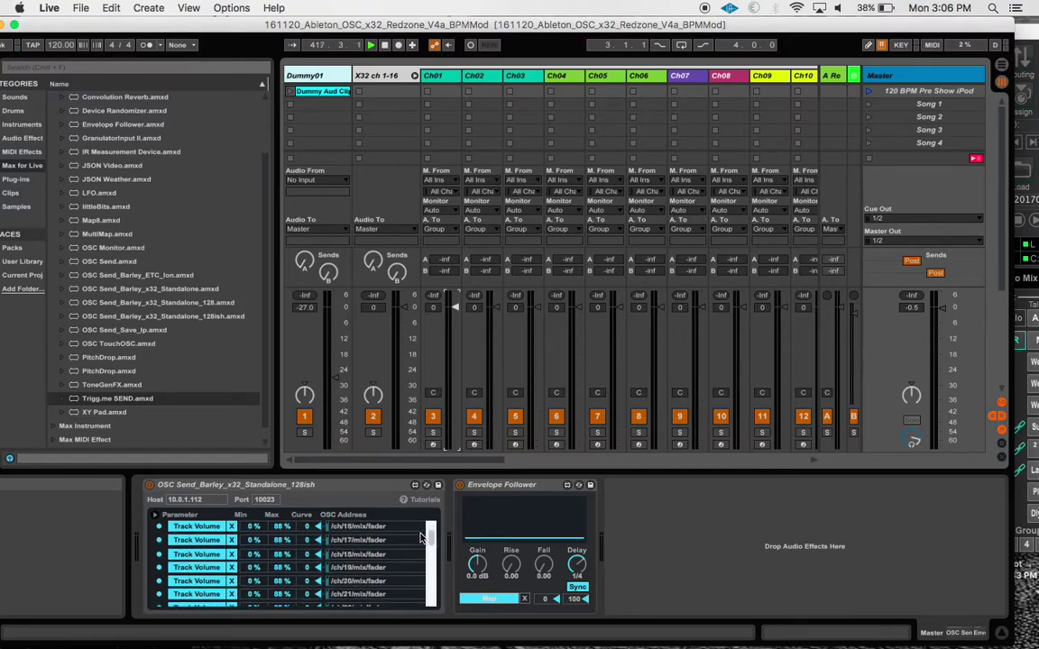
pyautogui.scroll(-10, 420, 538)
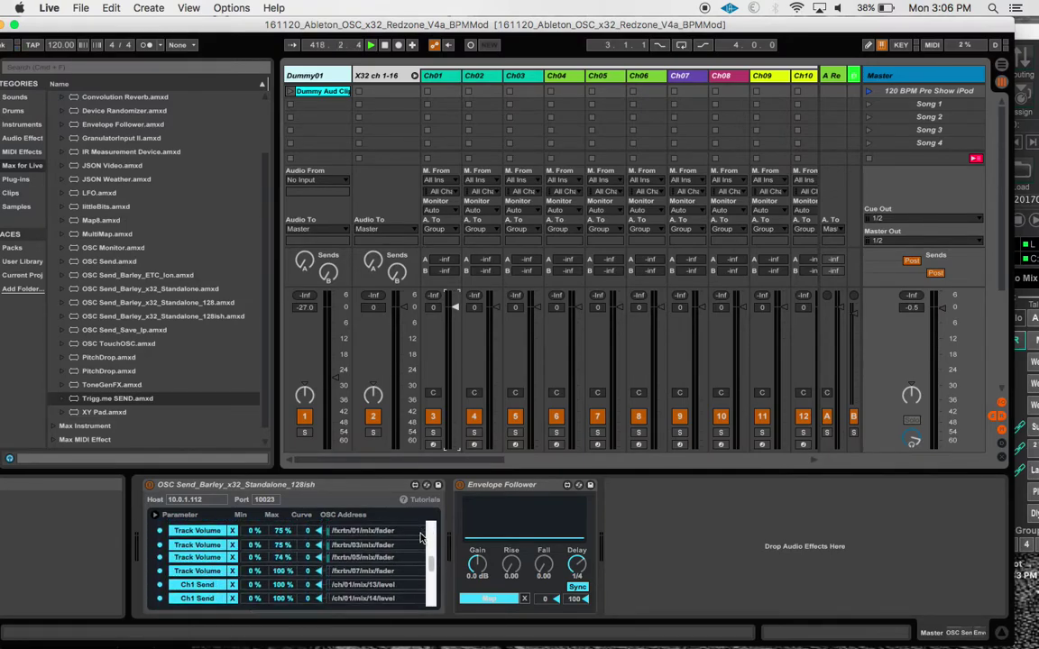
pyautogui.scroll(-10, 419, 538)
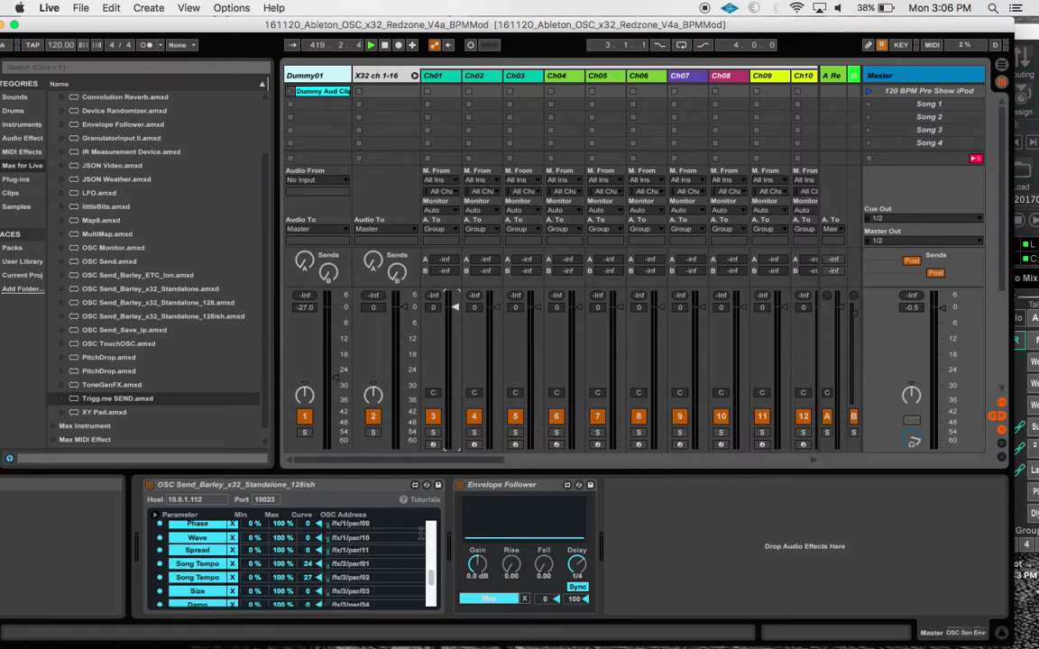
pyautogui.scroll(-10, 420, 537)
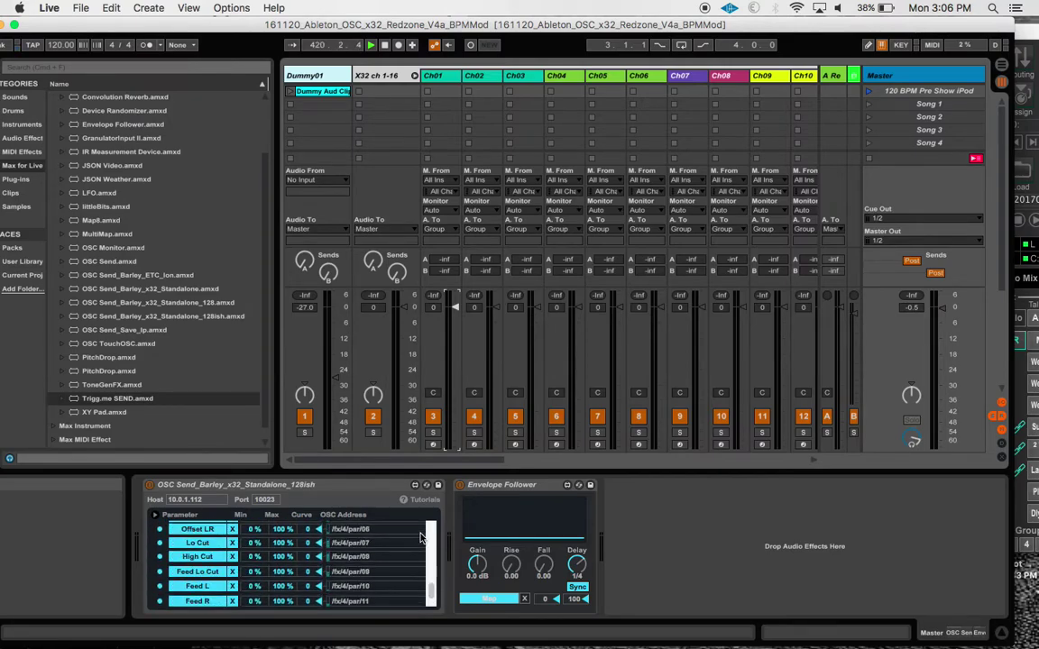
pyautogui.scroll(20, 419, 538)
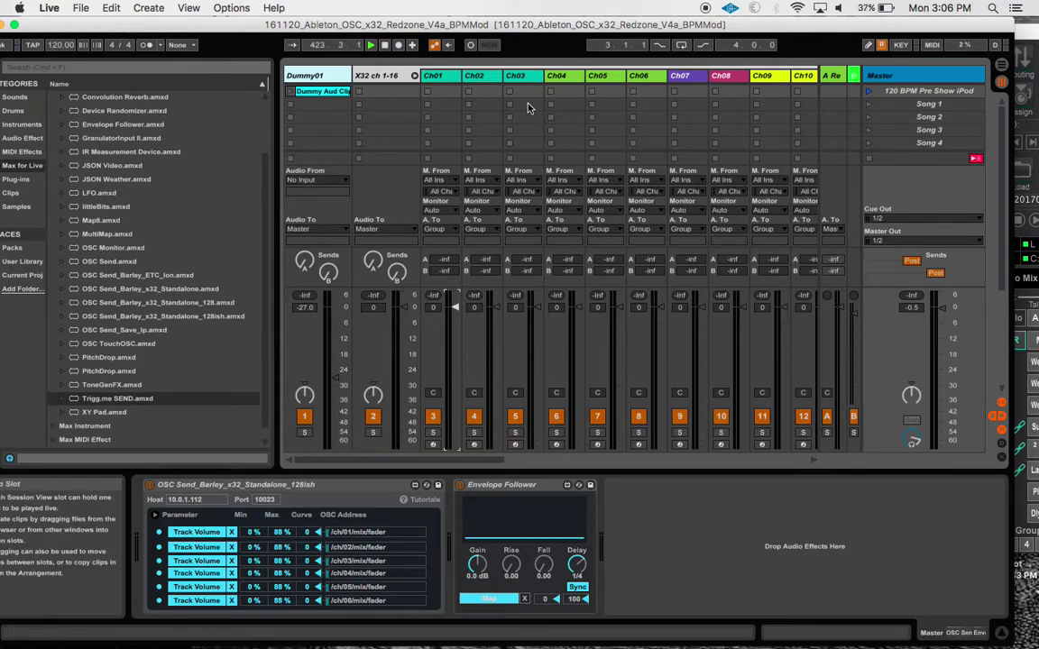
# Fold the X32 ch 1-16 group and briefly unfold the DCA Auto and Aux Return groups.
pyautogui.click(416, 76)
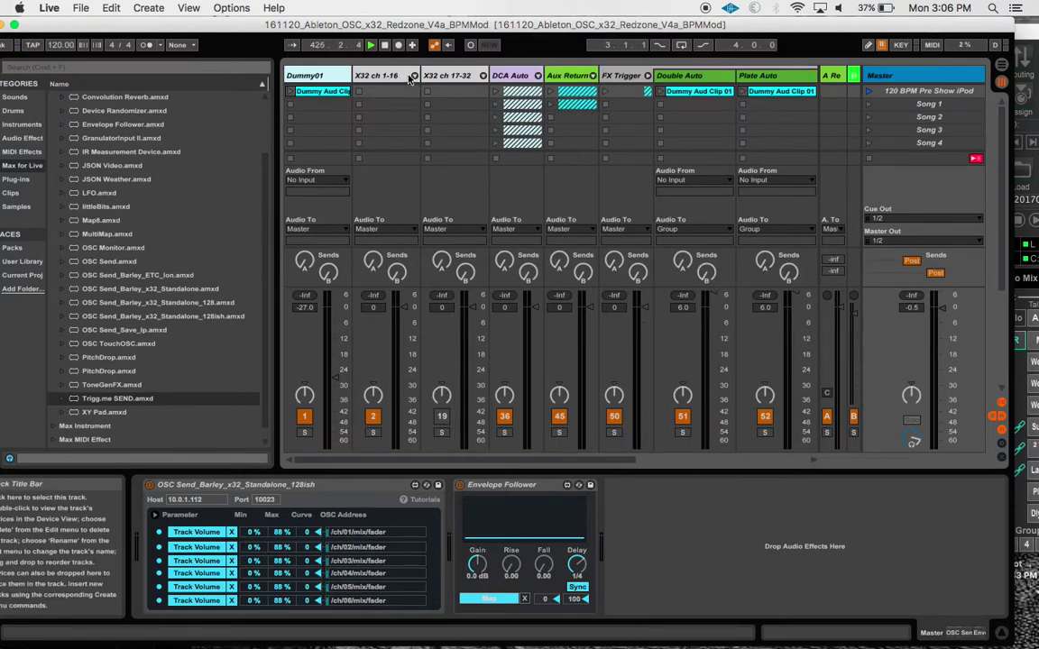
pyautogui.click(537, 75)
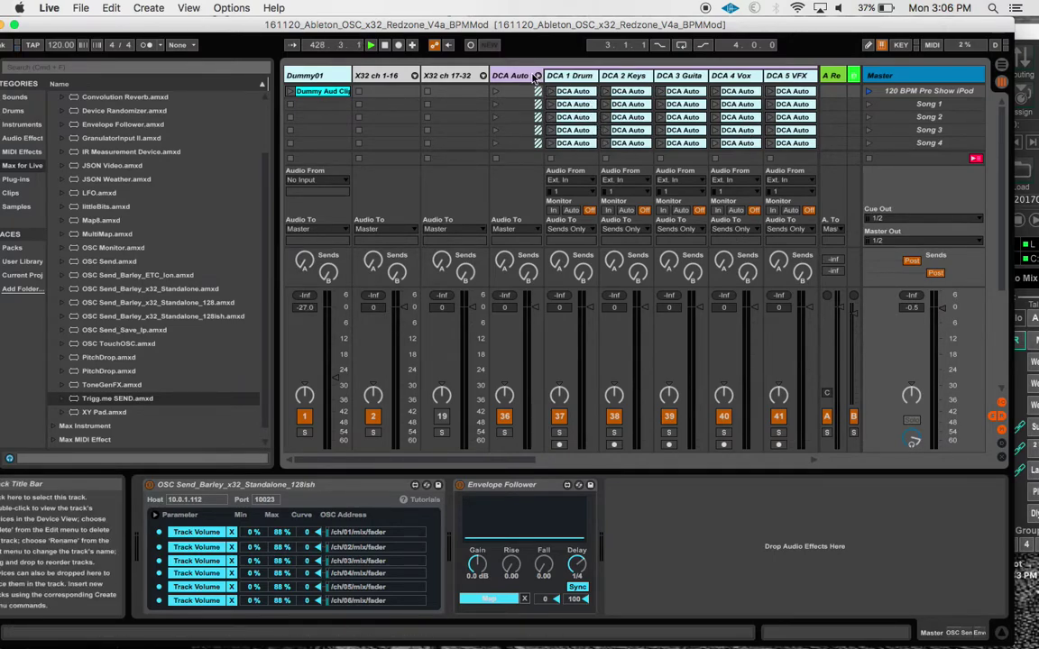
pyautogui.click(536, 76)
pyautogui.click(593, 76)
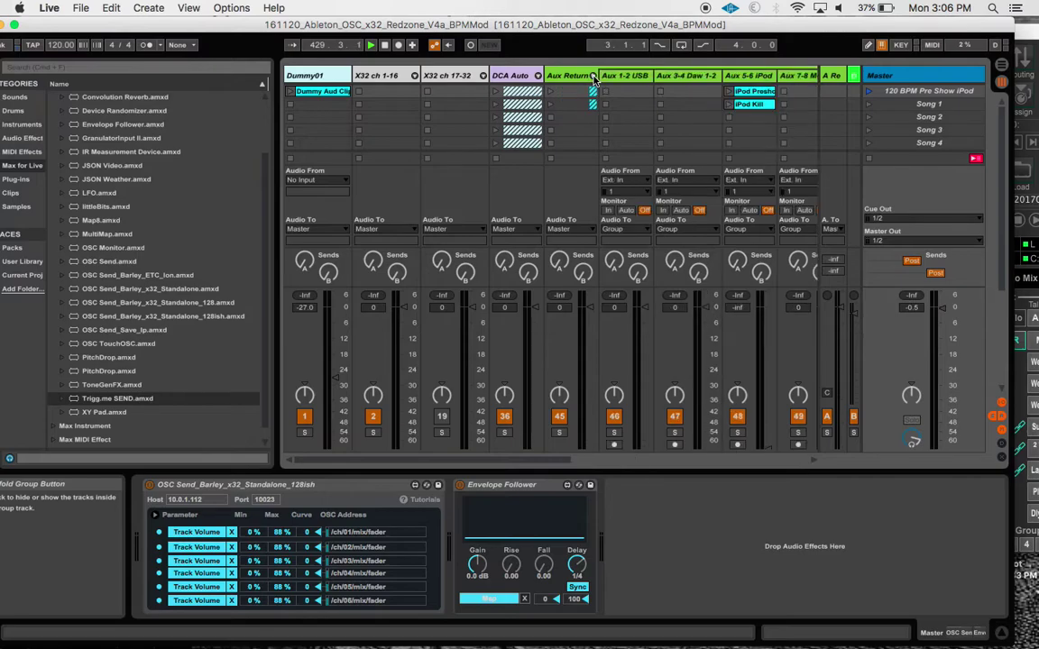
pyautogui.click(592, 76)
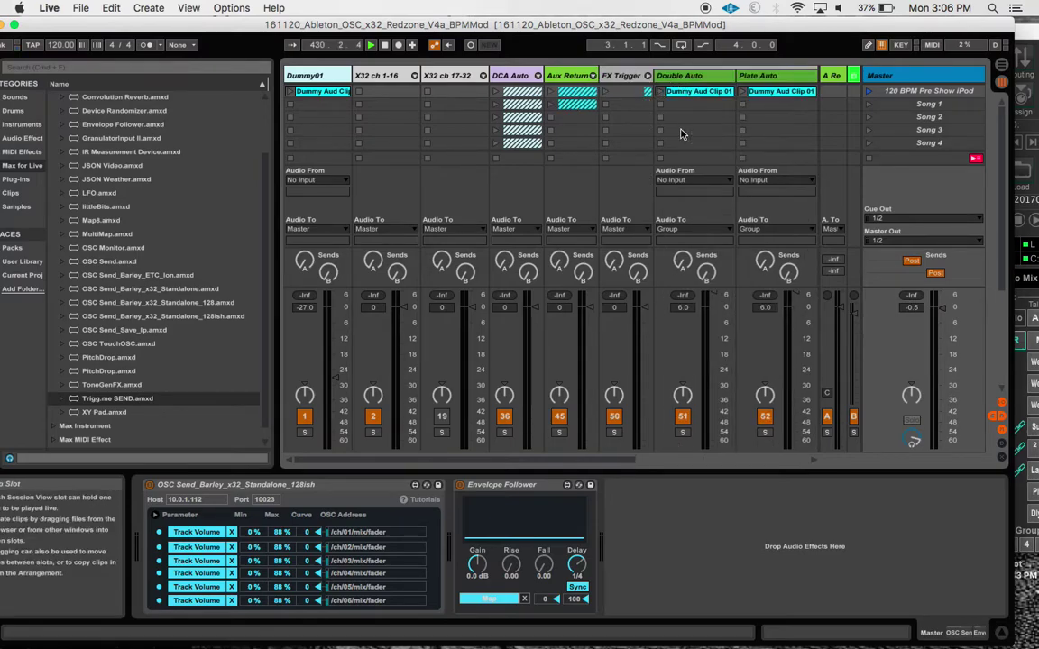
# Inspect the Double, Hall, Plate and Dly Auto tracks' devices, then collapse the Aux Return group.
pyautogui.hscroll(5, 649, 126)
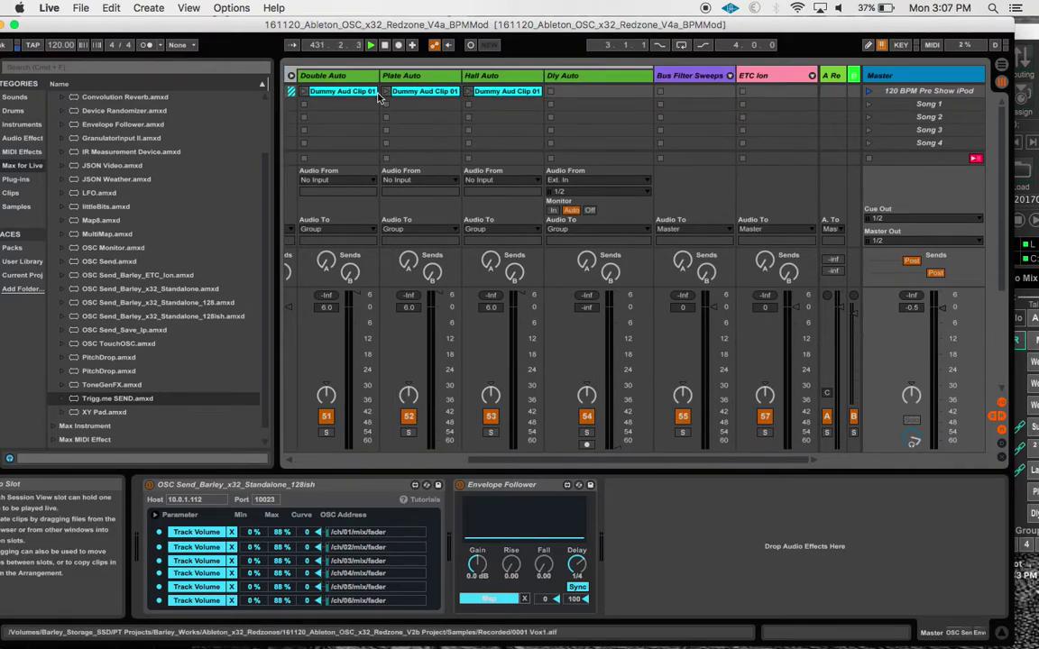
pyautogui.click(348, 79)
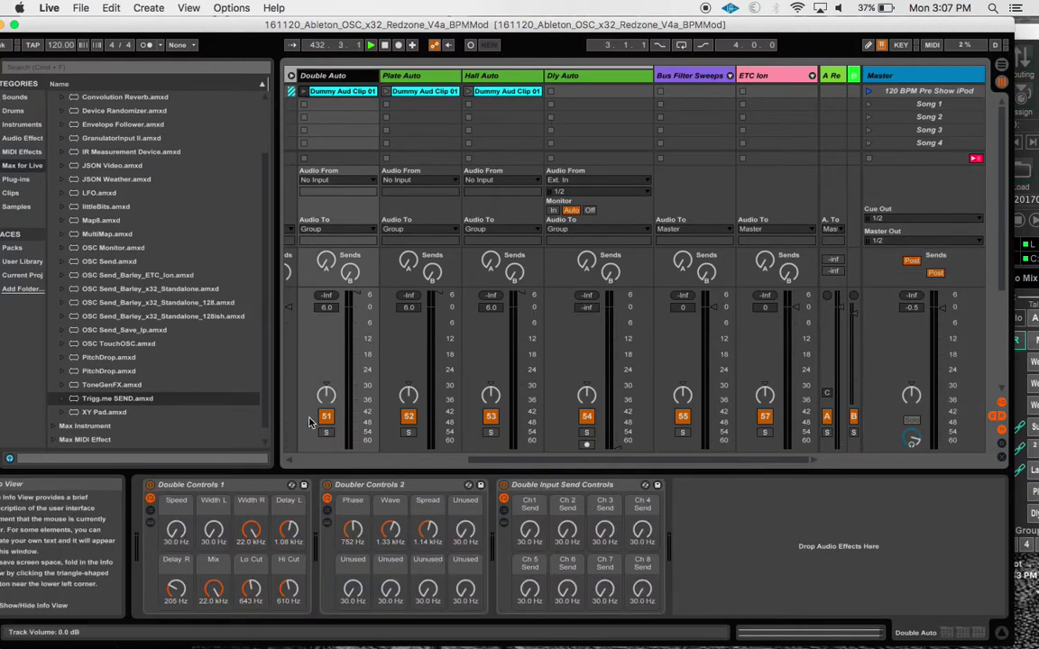
pyautogui.click(471, 77)
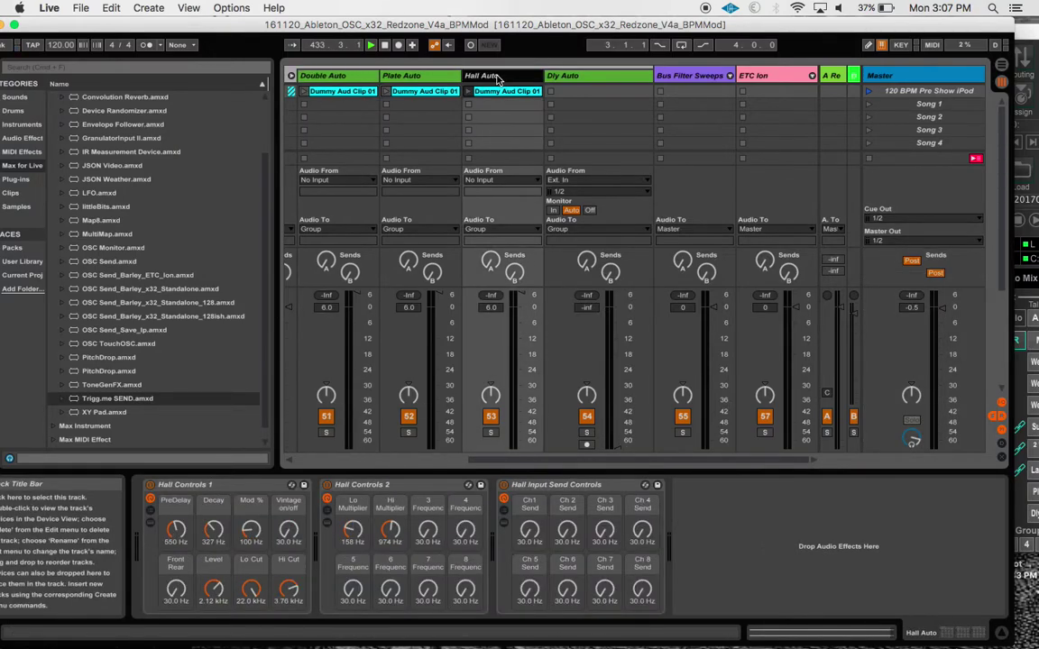
pyautogui.click(414, 76)
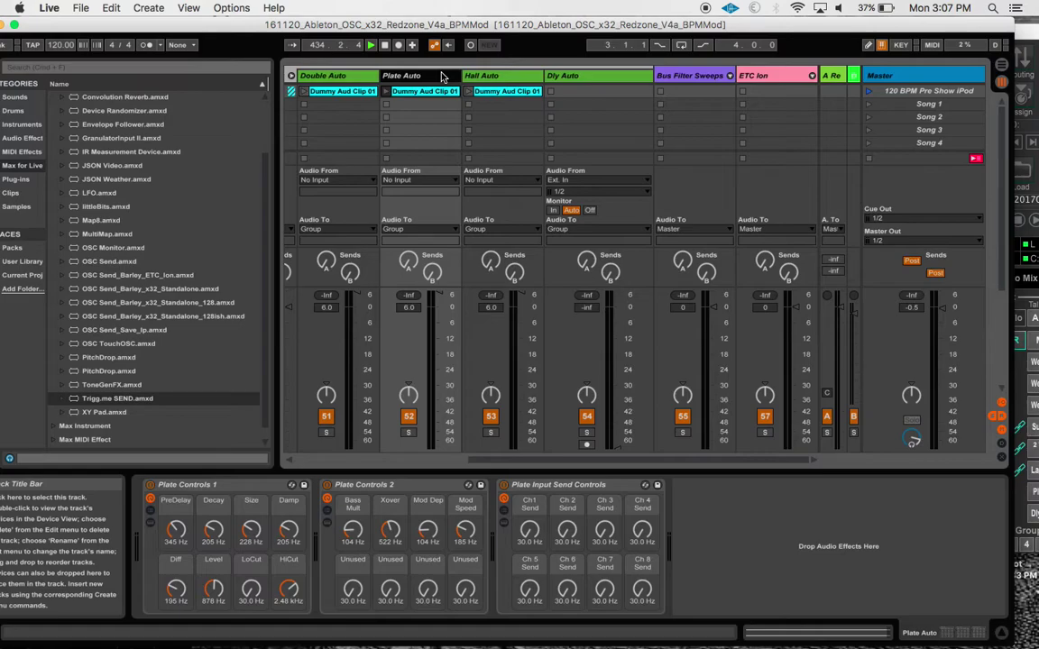
pyautogui.click(579, 80)
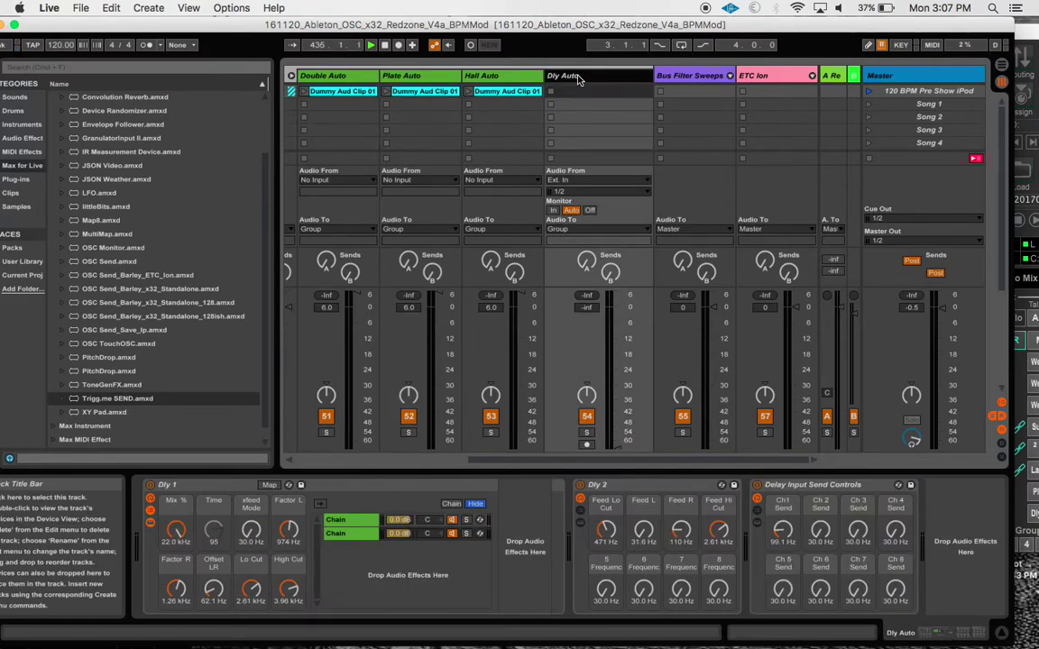
pyautogui.click(292, 76)
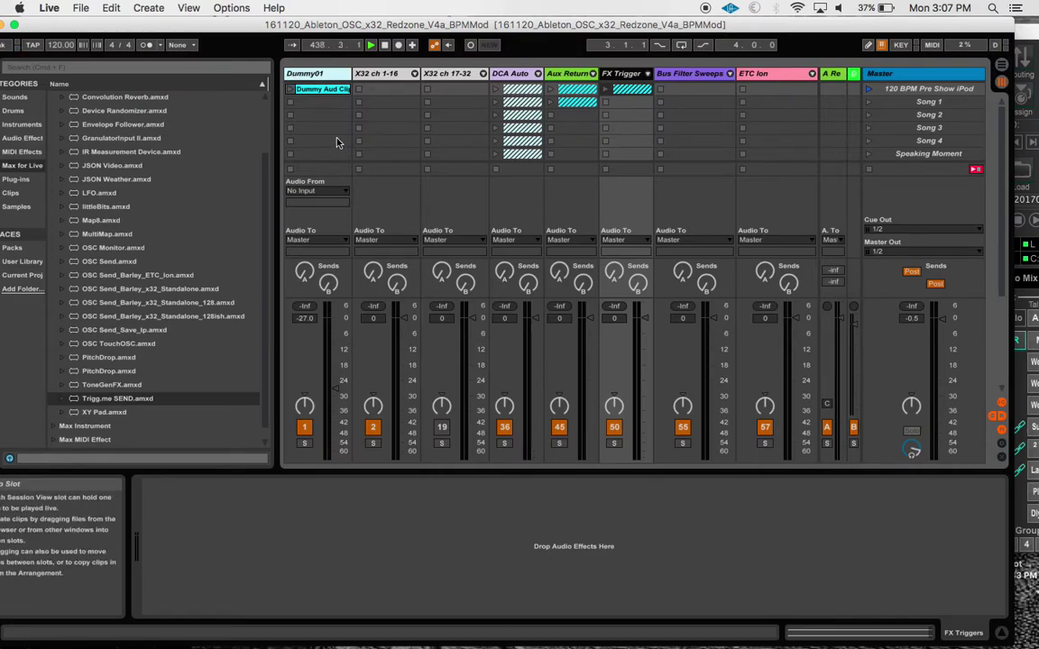
# Switch to X32-Edit, close its connection dialog and move the mixer window right.
pyautogui.press('super+Tab')
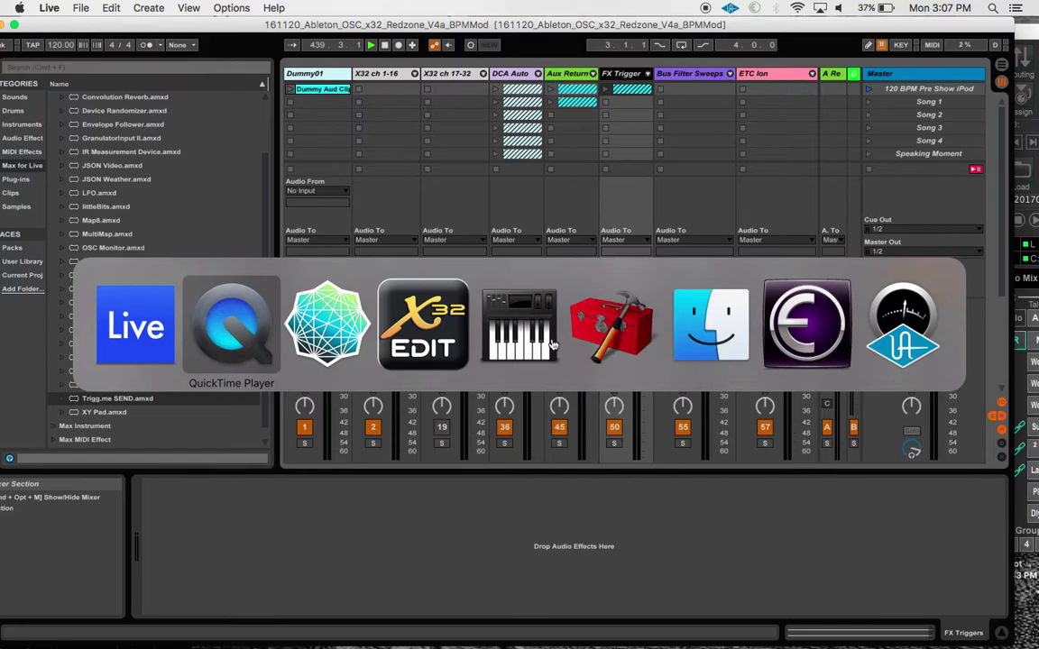
pyautogui.press('super+Tab')
pyautogui.press('super+Tab')
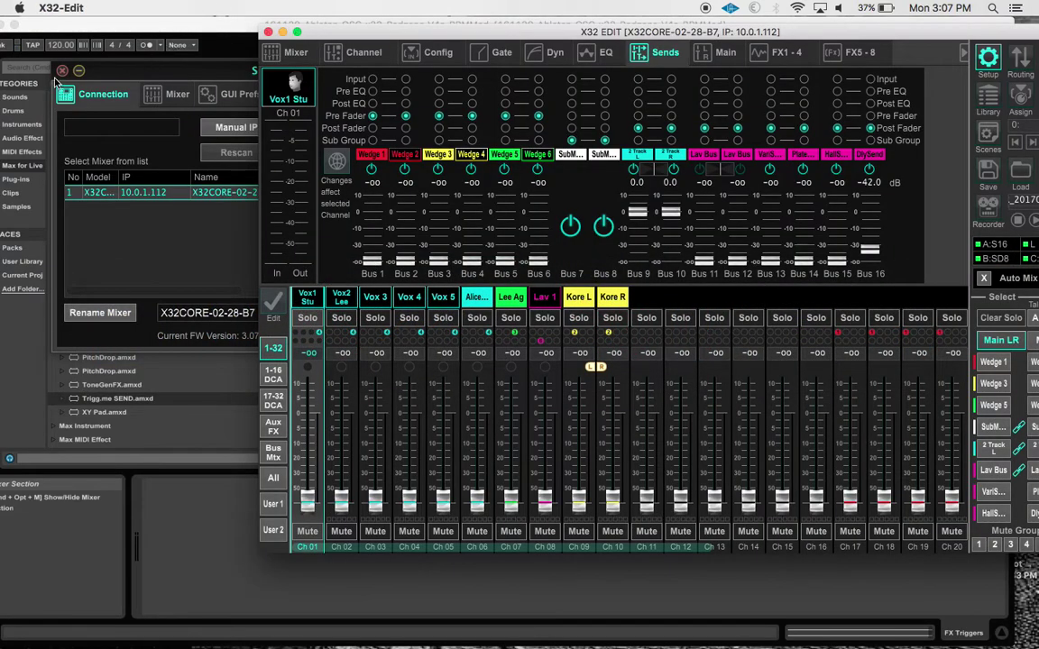
pyautogui.click(61, 70)
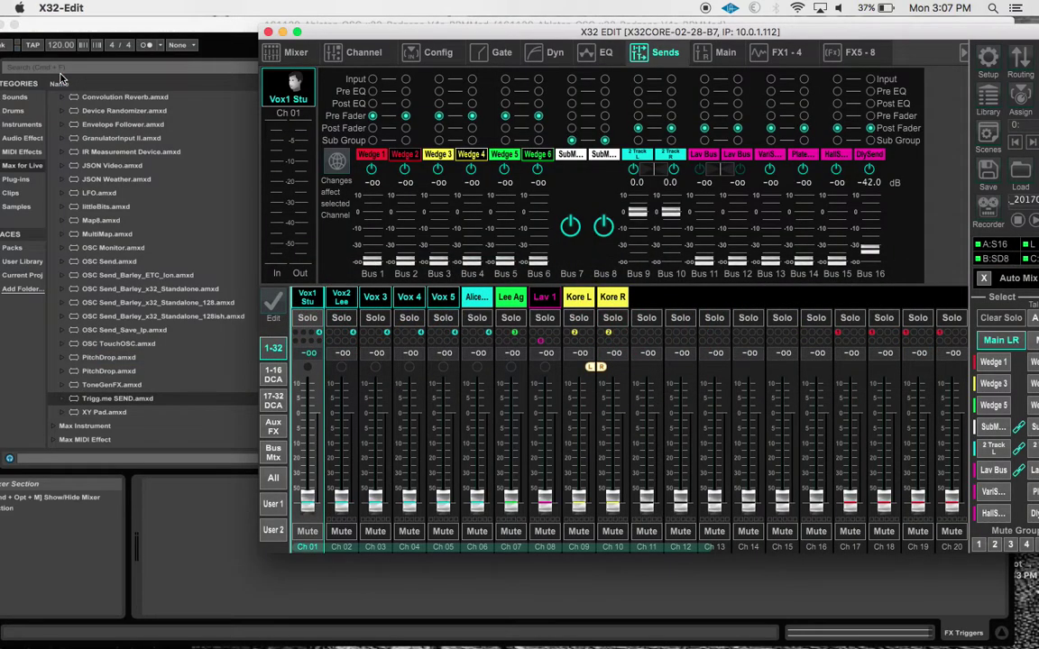
pyautogui.moveTo(313, 38); pyautogui.dragTo(598, 33)
# Shrink and reposition the Live window beside X32-Edit and unfold the X32 ch 1-16 group.
pyautogui.click(317, 28)
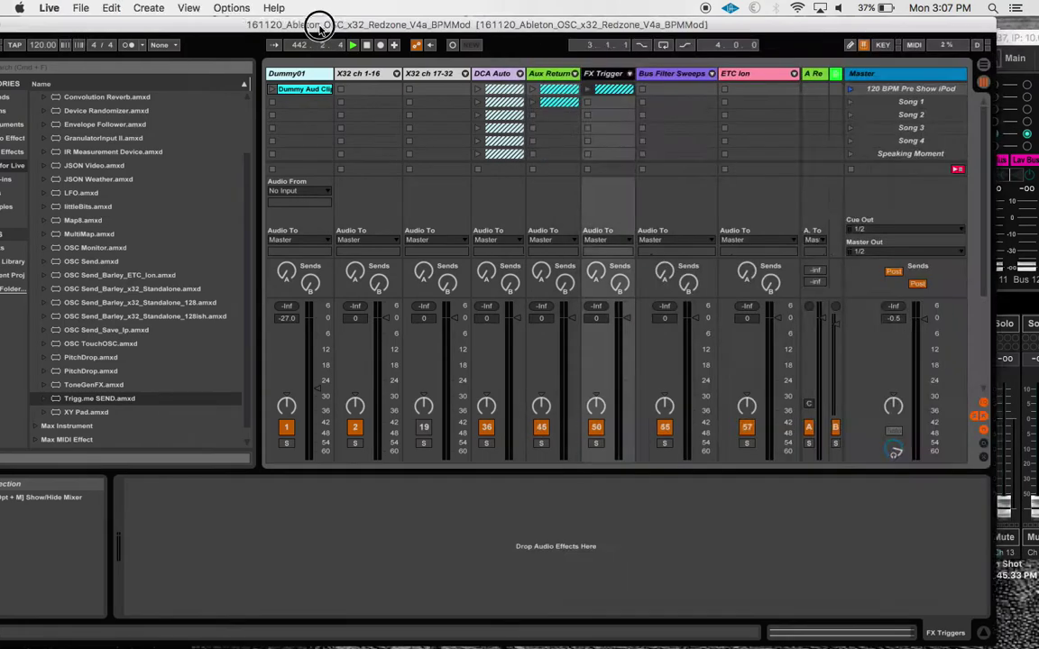
pyautogui.moveTo(317, 28); pyautogui.dragTo(80, 17)
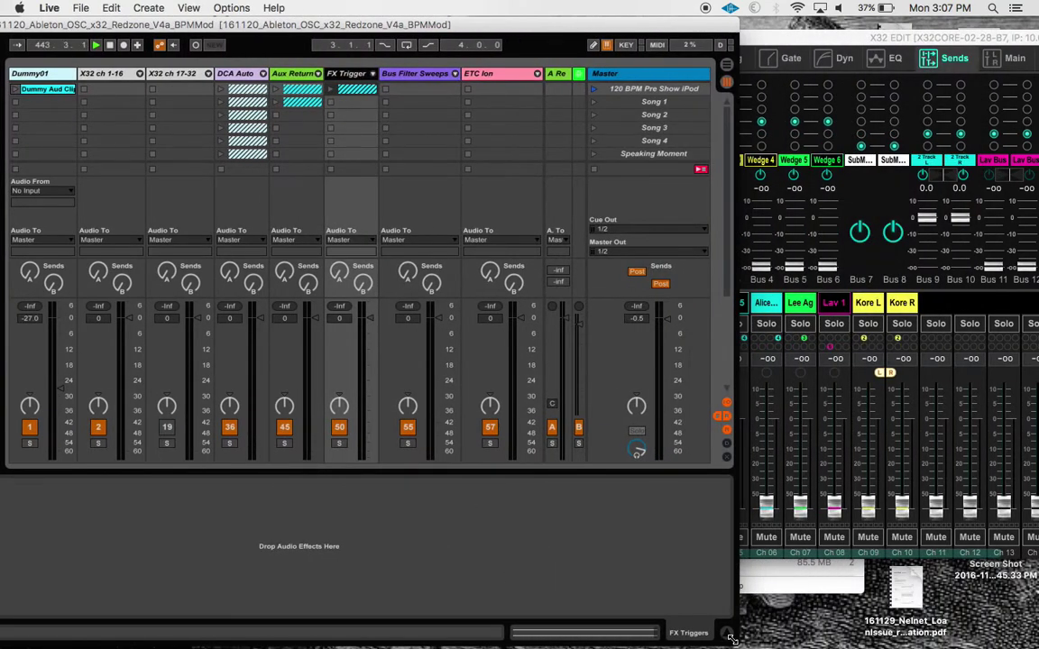
pyautogui.moveTo(733, 638); pyautogui.dragTo(352, 462)
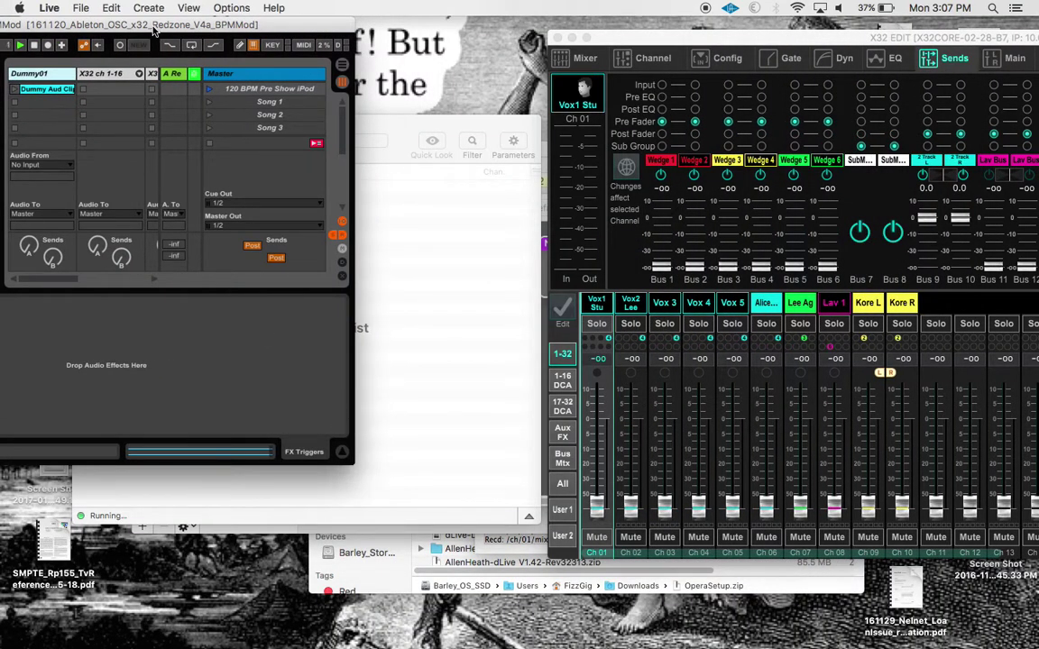
pyautogui.moveTo(139, 26); pyautogui.dragTo(314, 44)
pyautogui.click(314, 93)
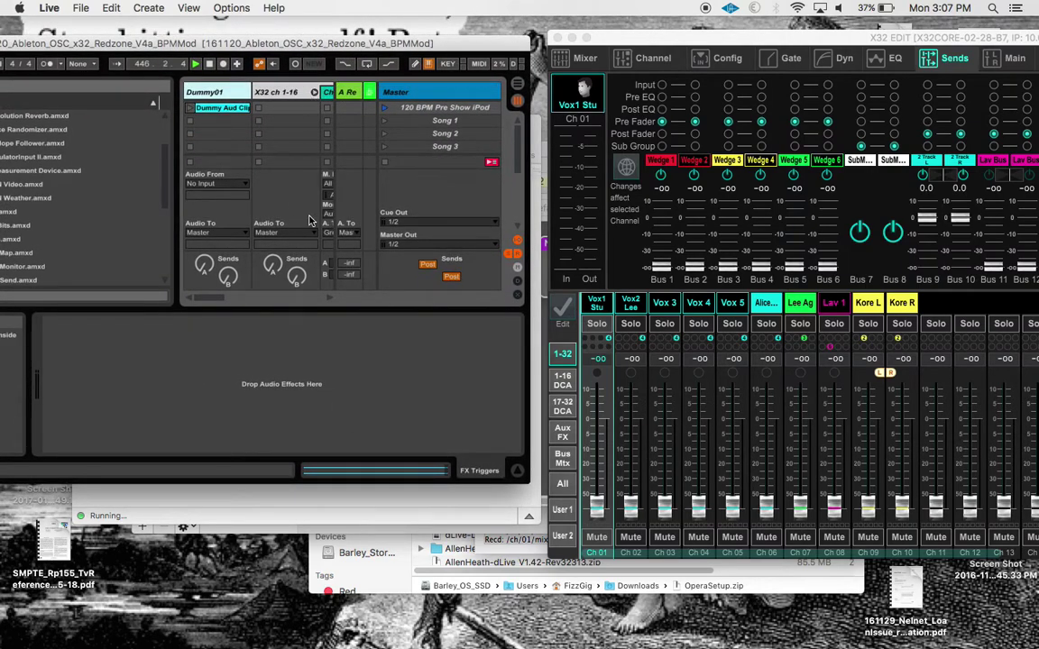
pyautogui.hscroll(3, 272, 178)
pyautogui.hscroll(-2, 272, 177)
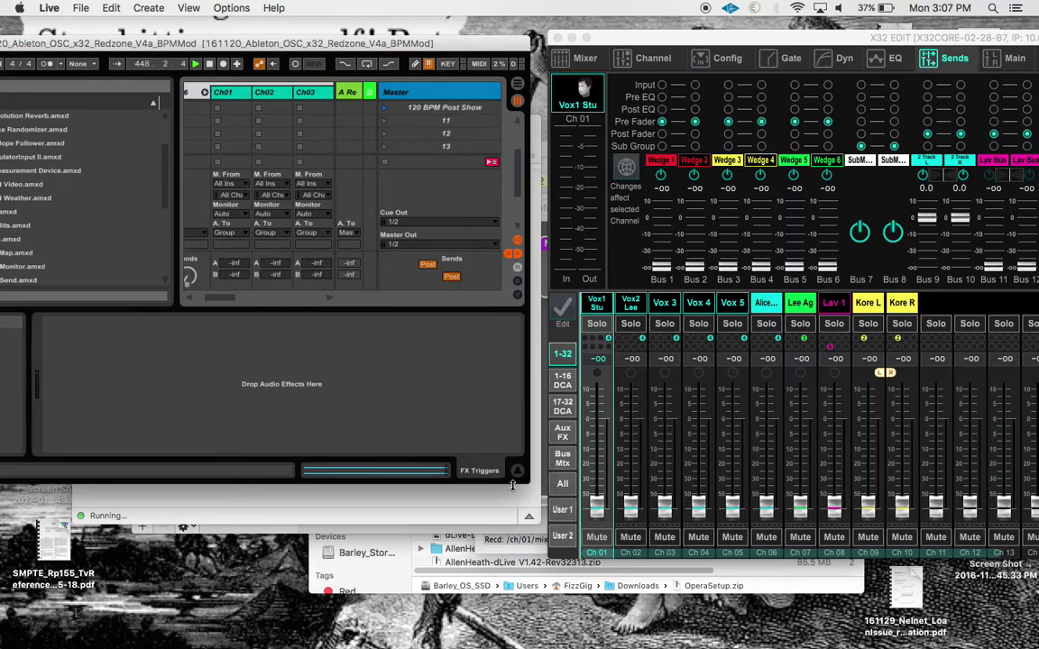
pyautogui.press('super+alt+l')
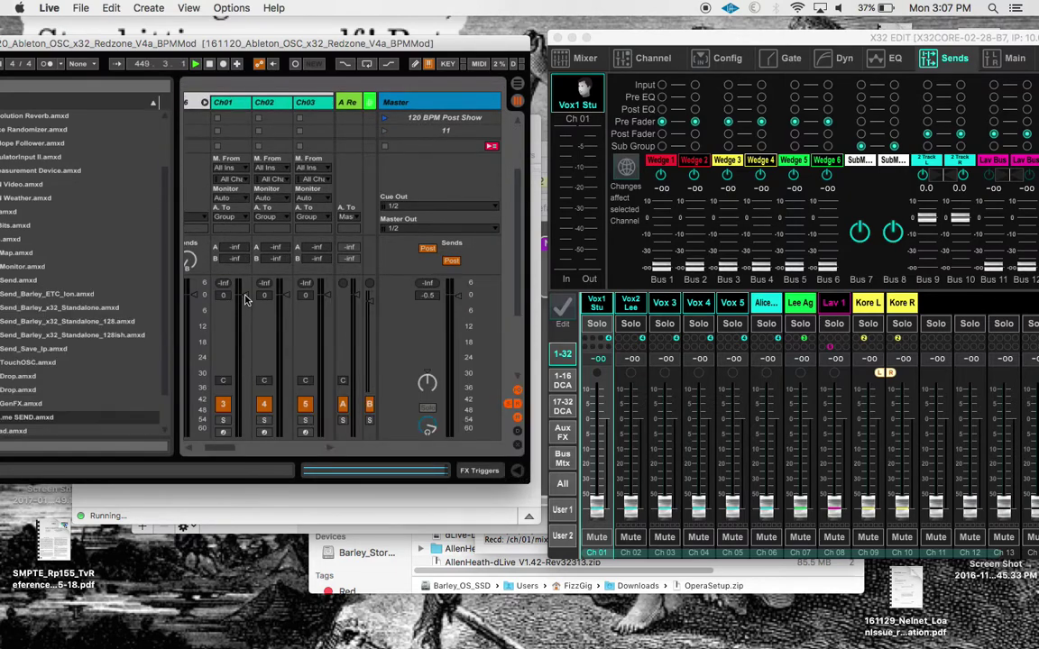
pyautogui.moveTo(245, 300); pyautogui.dragTo(245, 433)
pyautogui.moveTo(289, 298)
pyautogui.mouseDown()
pyautogui.moveTo(286, 405)
pyautogui.moveTo(286, 284)
pyautogui.mouseUp()
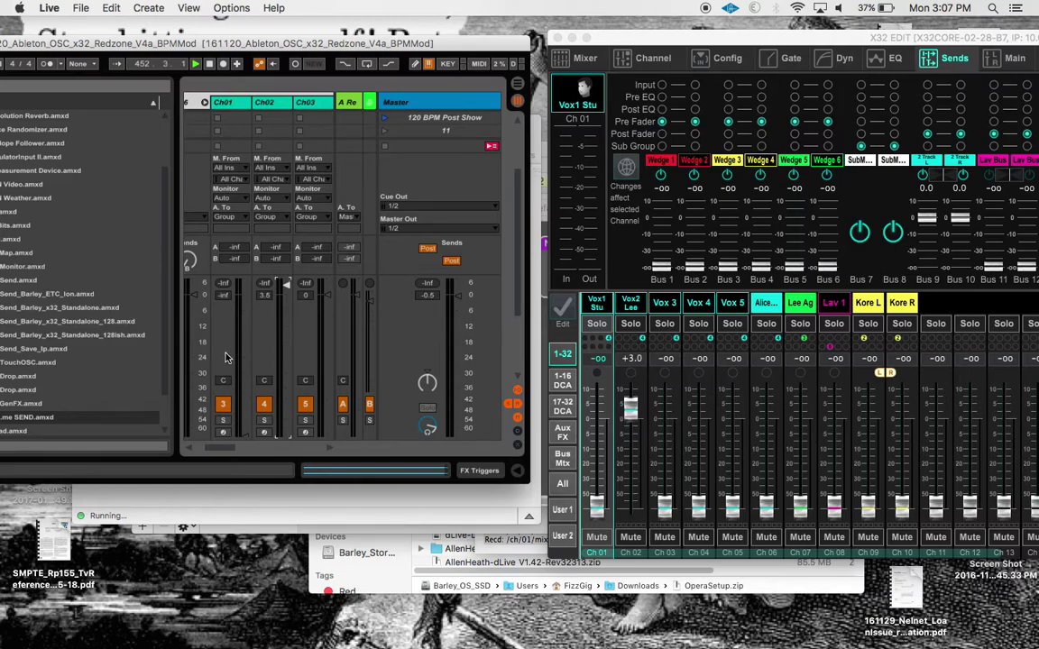
pyautogui.click(223, 380)
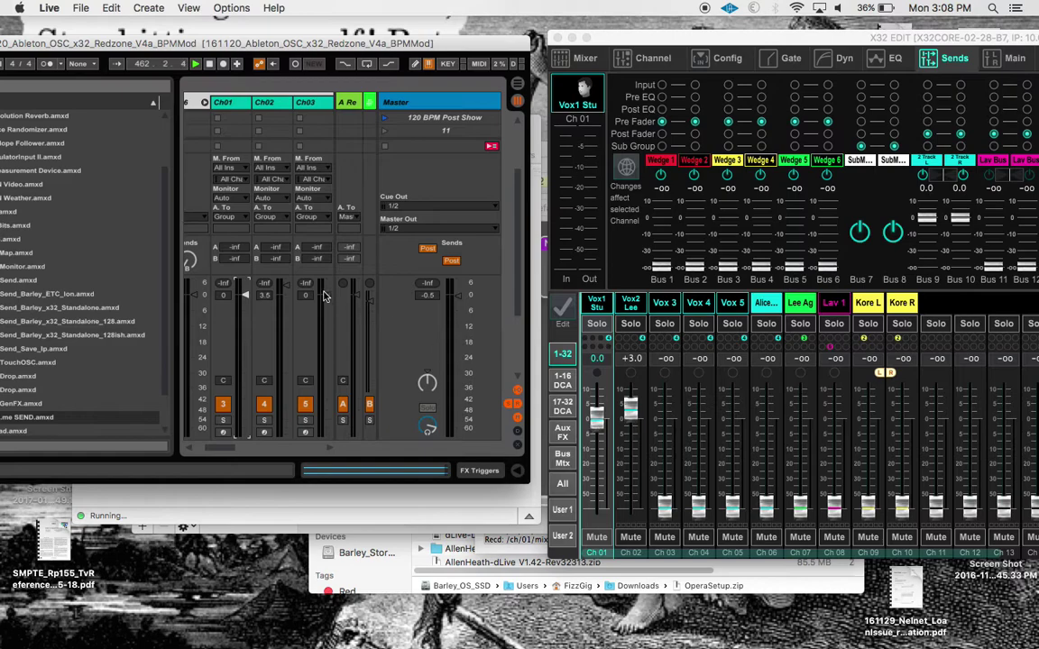
pyautogui.moveTo(248, 298)
pyautogui.mouseDown()
pyautogui.moveTo(245, 280)
pyautogui.moveTo(245, 295)
pyautogui.mouseUp()
# Reset Ch01 to 0 dB, lower Ch02, and pull X32 channel 1 fader fully to -oo.
pyautogui.press('Delete')
pyautogui.moveTo(287, 307); pyautogui.dragTo(285, 433)
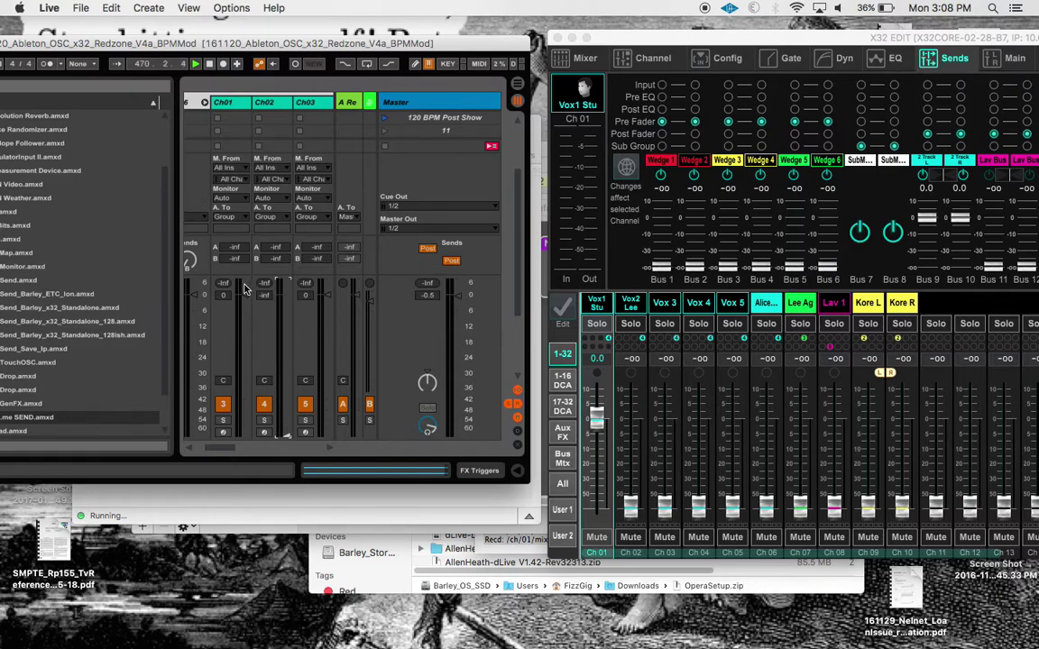
pyautogui.moveTo(596, 417); pyautogui.dragTo(596, 503)
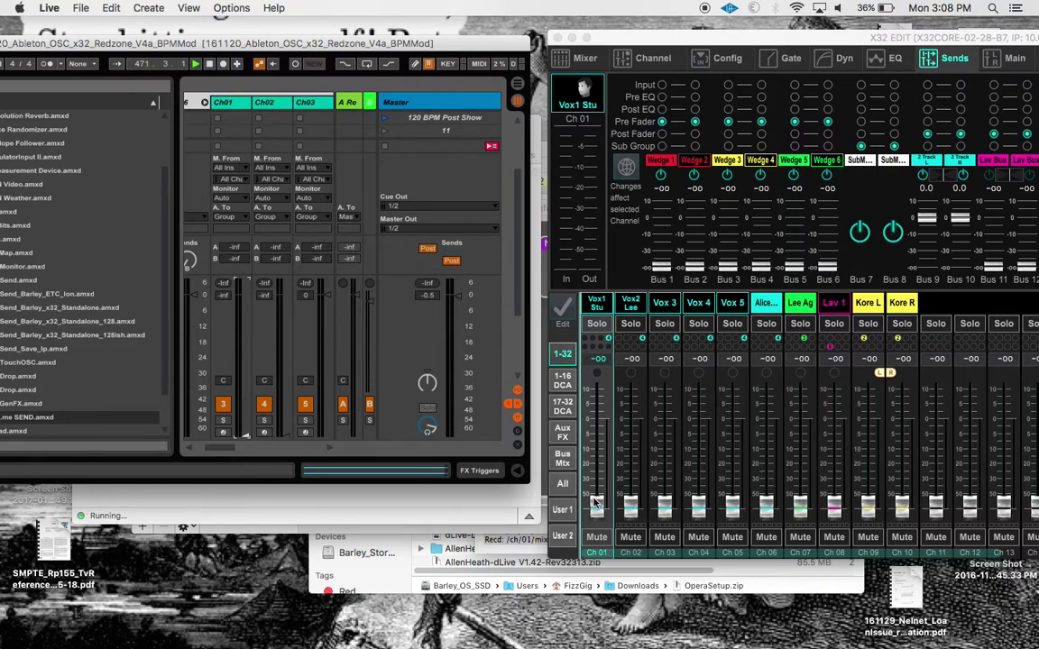
# Keep X32 channel 1 at -oo, move the Live set right, and bring OSCulator to the front.
pyautogui.click(596, 503)
pyautogui.moveTo(596, 503)
pyautogui.mouseDown()
pyautogui.moveTo(603, 397)
pyautogui.moveTo(597, 503)
pyautogui.mouseUp()
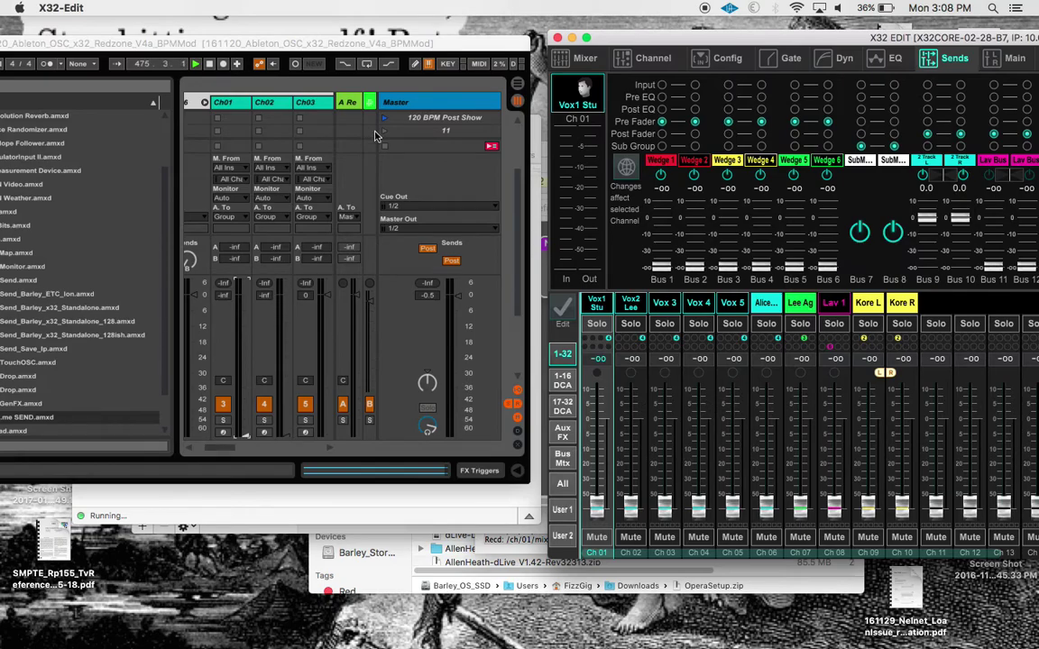
pyautogui.moveTo(338, 46); pyautogui.dragTo(636, 36)
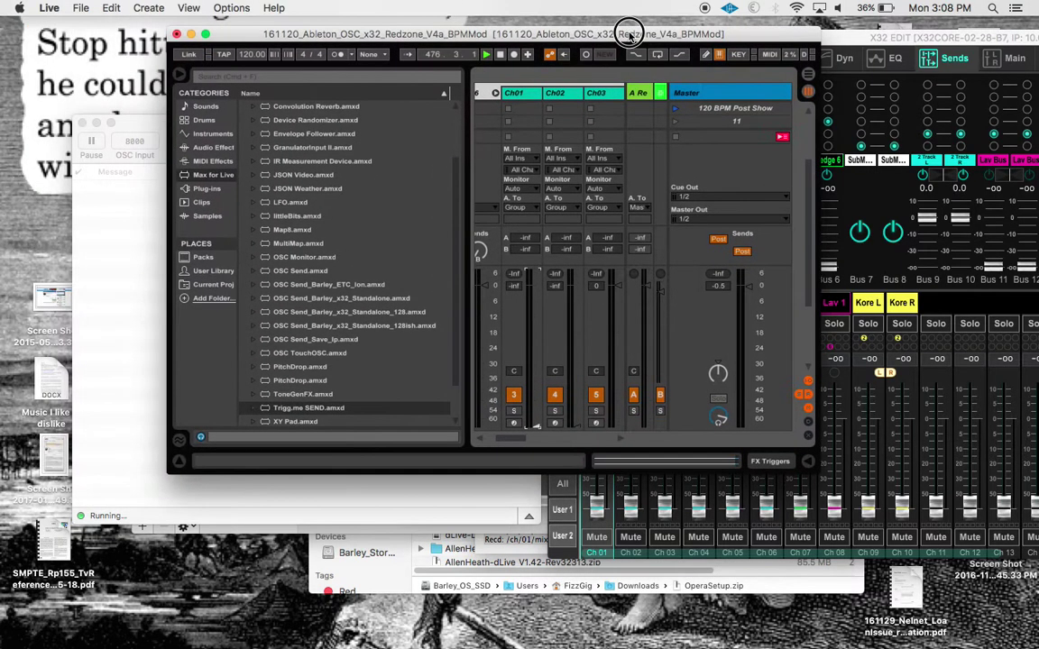
pyautogui.click(143, 219)
pyautogui.click(663, 34)
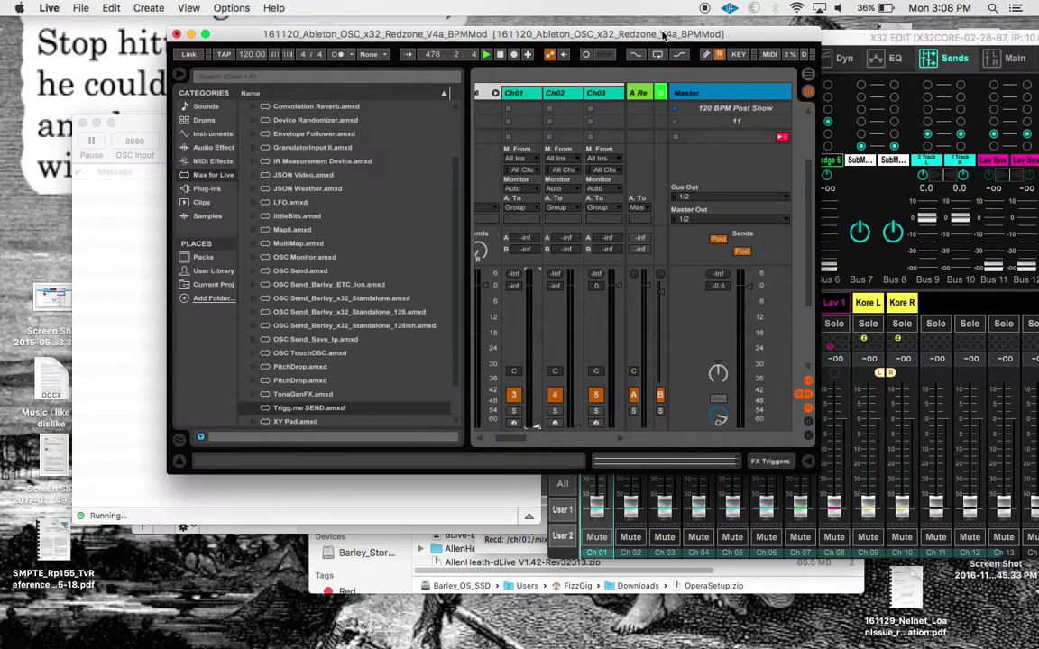
pyautogui.click(113, 296)
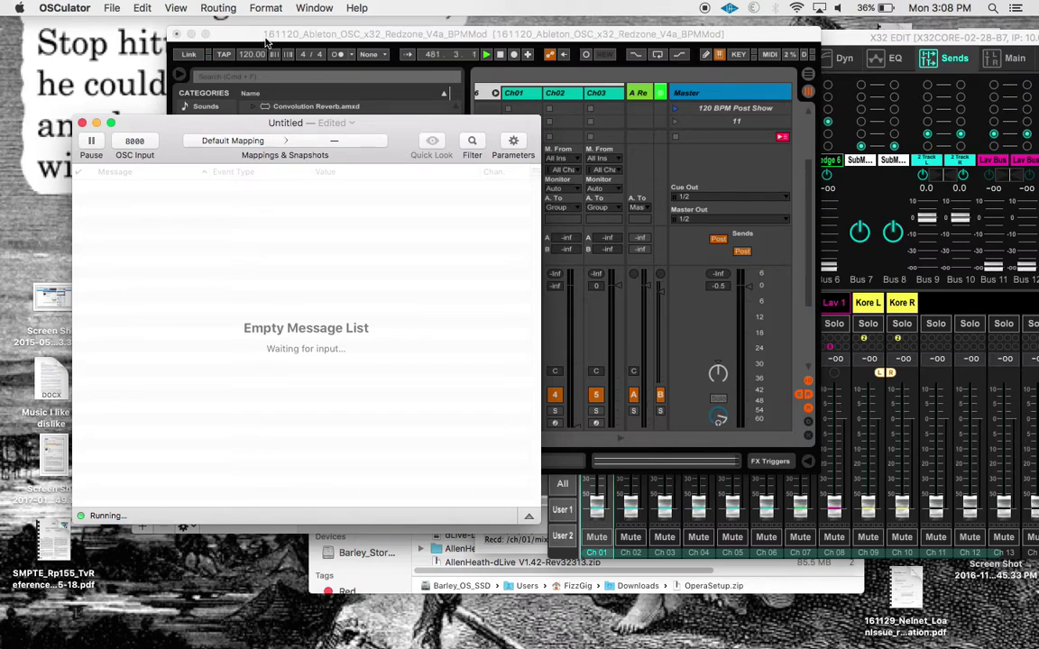
# In OSCulator's Devices settings, enable IAC Driver Ableton-Osculator input and Osculator-Ableton output.
pyautogui.click(501, 149)
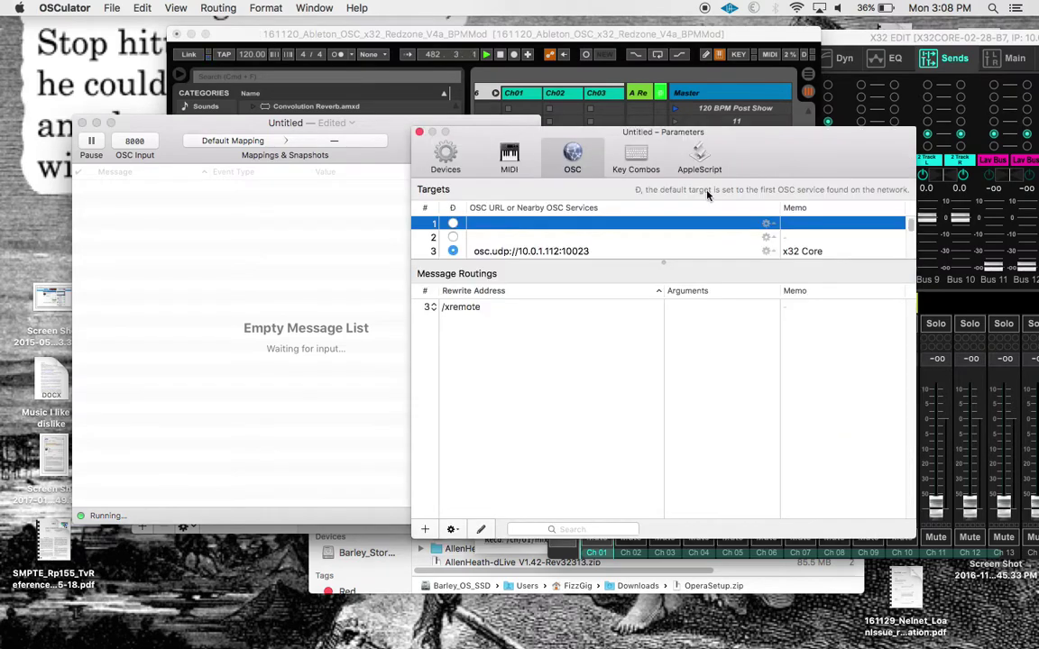
pyautogui.click(445, 157)
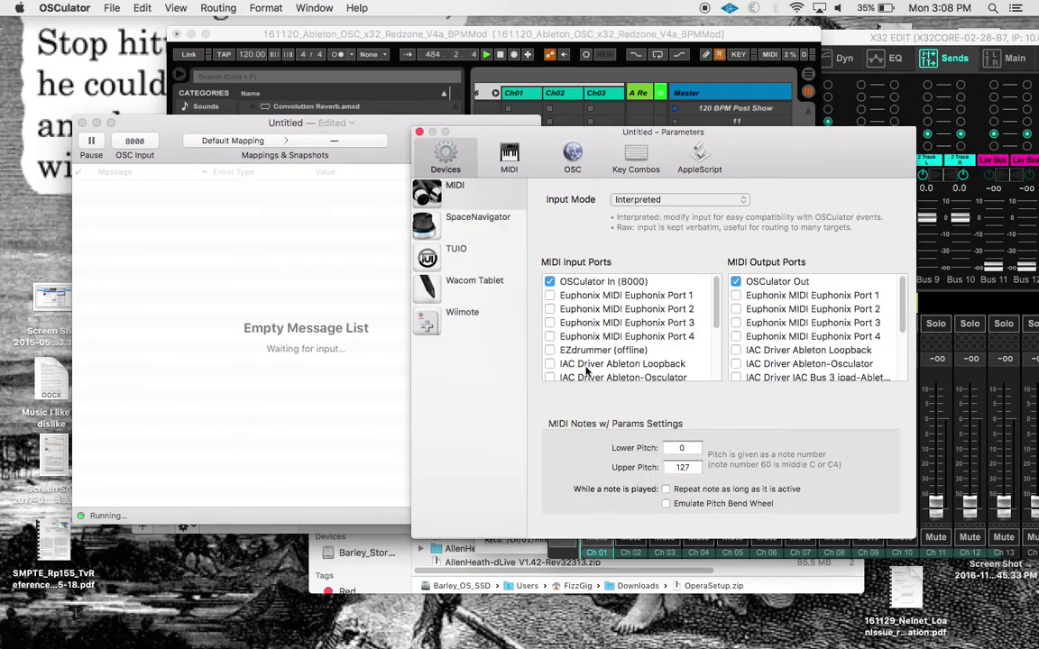
pyautogui.click(552, 379)
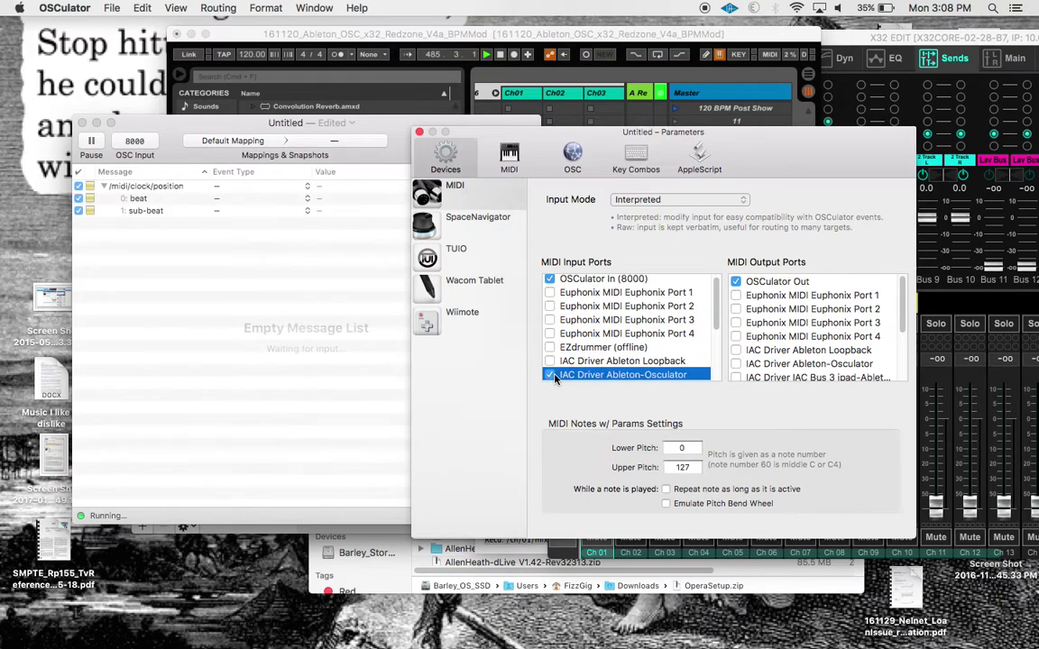
pyautogui.scroll(-2, 809, 341)
pyautogui.scroll(1, 809, 341)
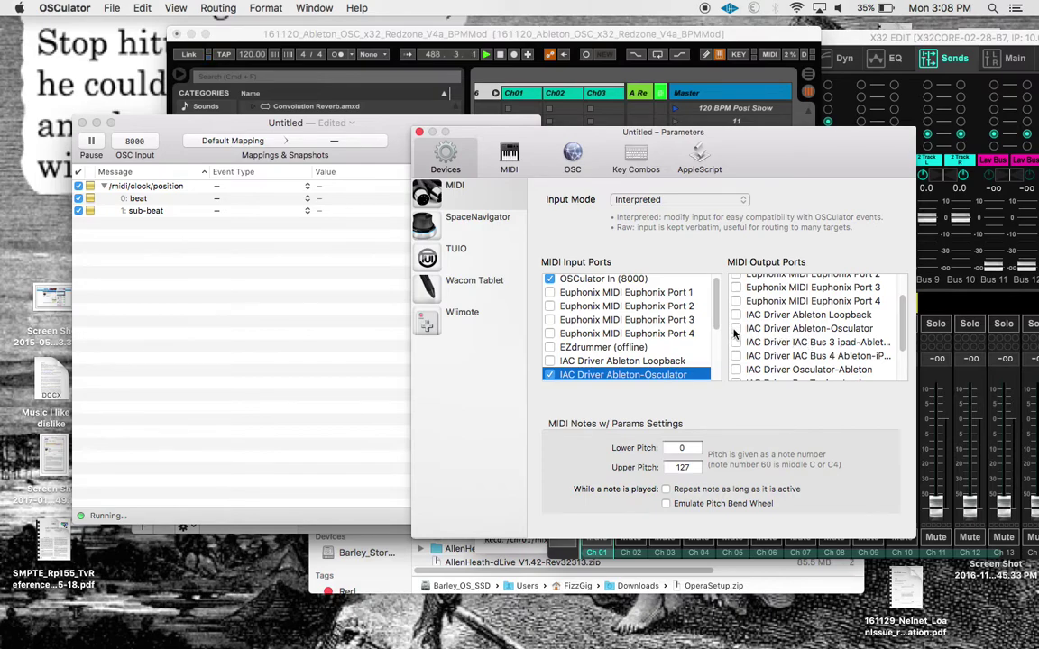
pyautogui.scroll(-2, 735, 333)
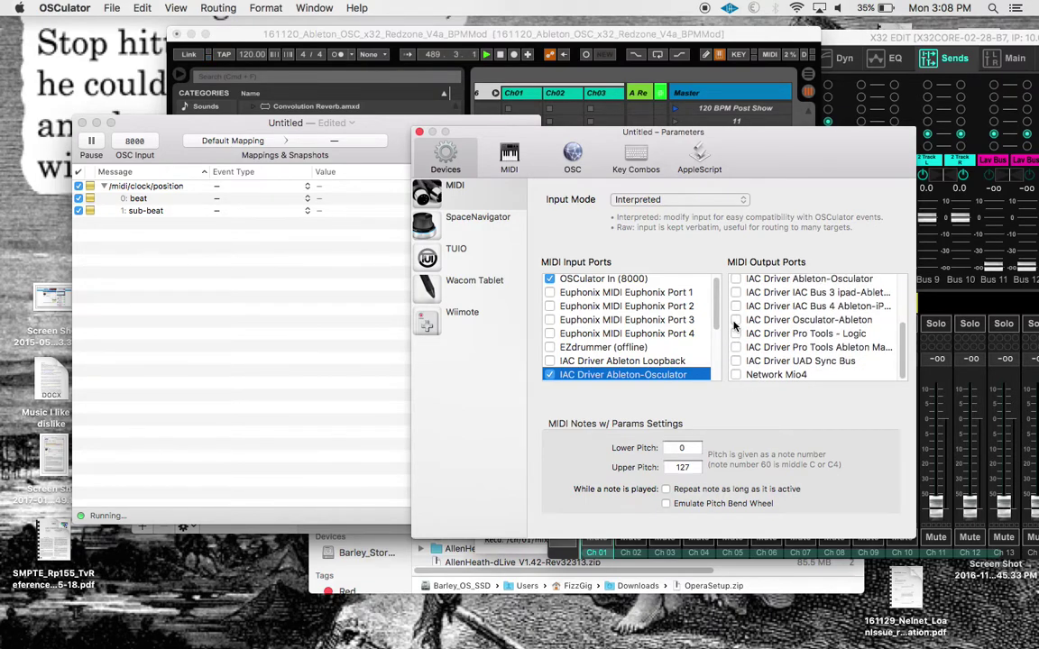
pyautogui.click(736, 319)
# Close the settings and open the IAC Driver properties in Audio MIDI Setup.
pyautogui.click(419, 132)
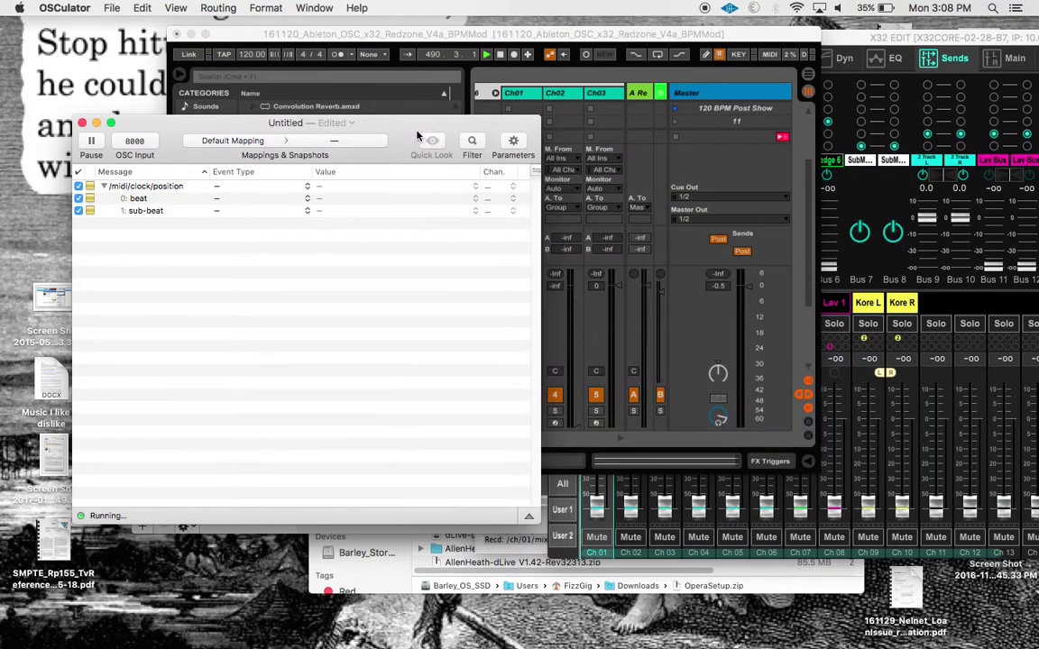
pyautogui.click(592, 627)
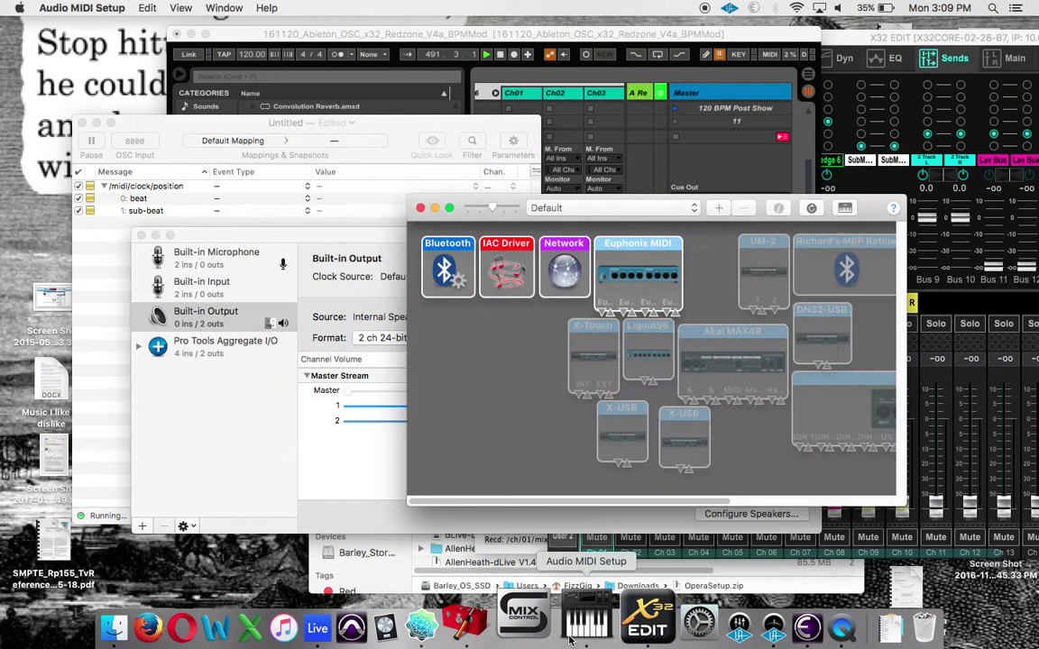
pyautogui.doubleClick(502, 269)
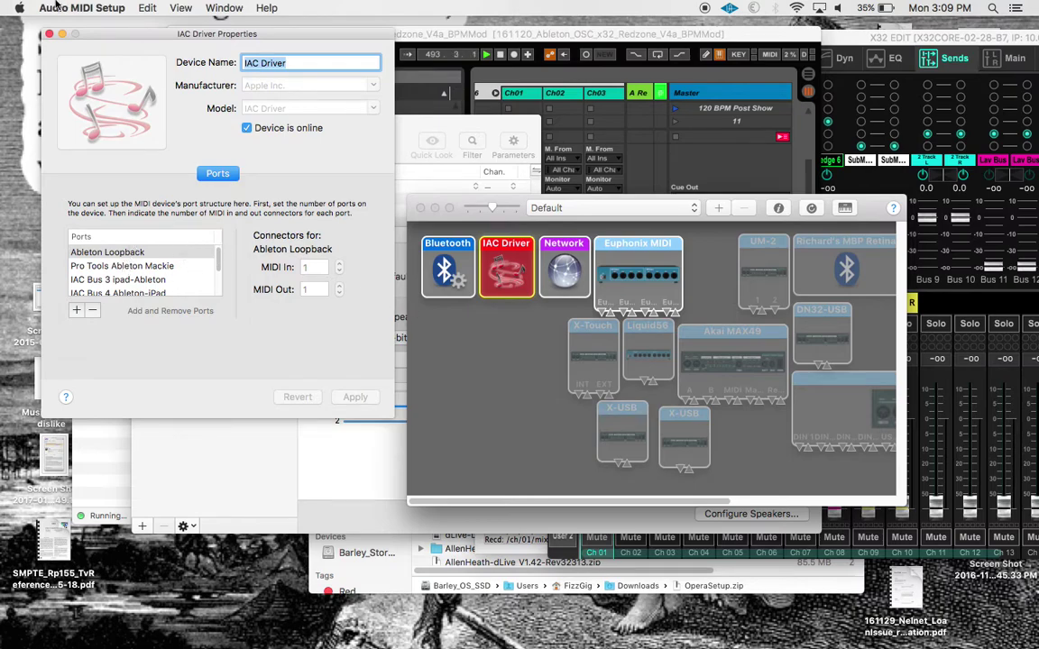
# Close the IAC Driver Properties and MIDI Studio windows and return to OSCulator and X32-Edit.
pyautogui.click(48, 35)
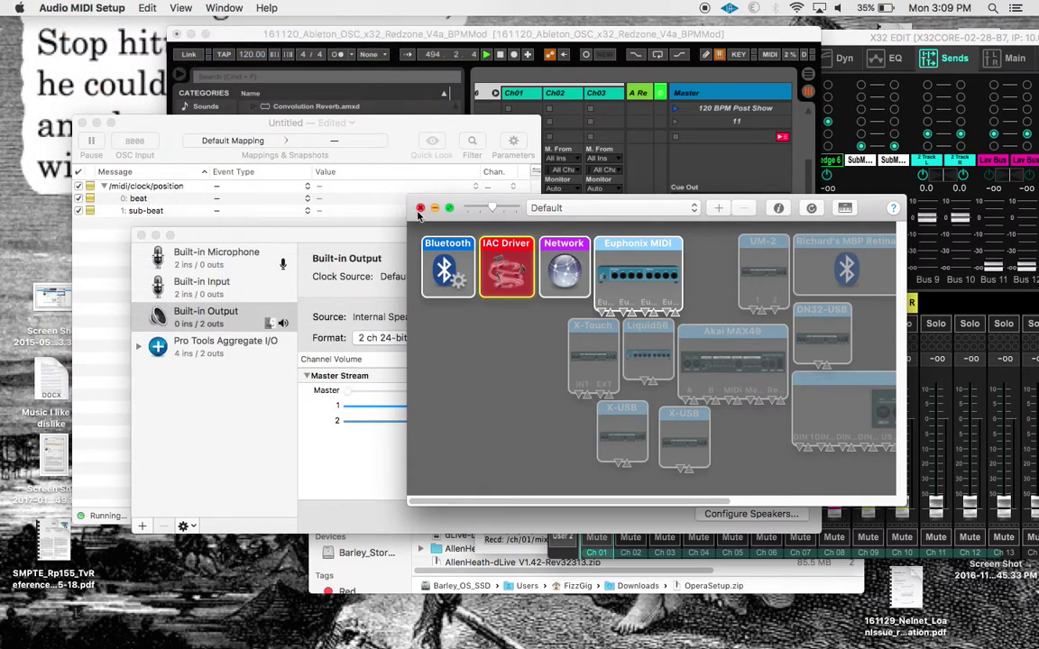
pyautogui.click(419, 208)
pyautogui.click(105, 285)
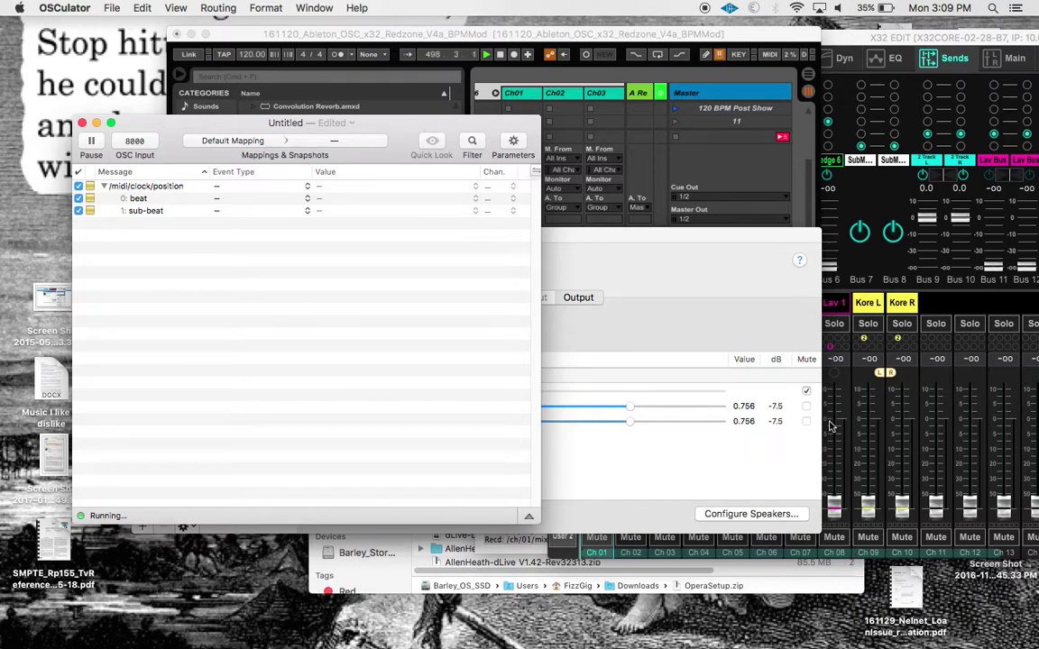
pyautogui.click(837, 507)
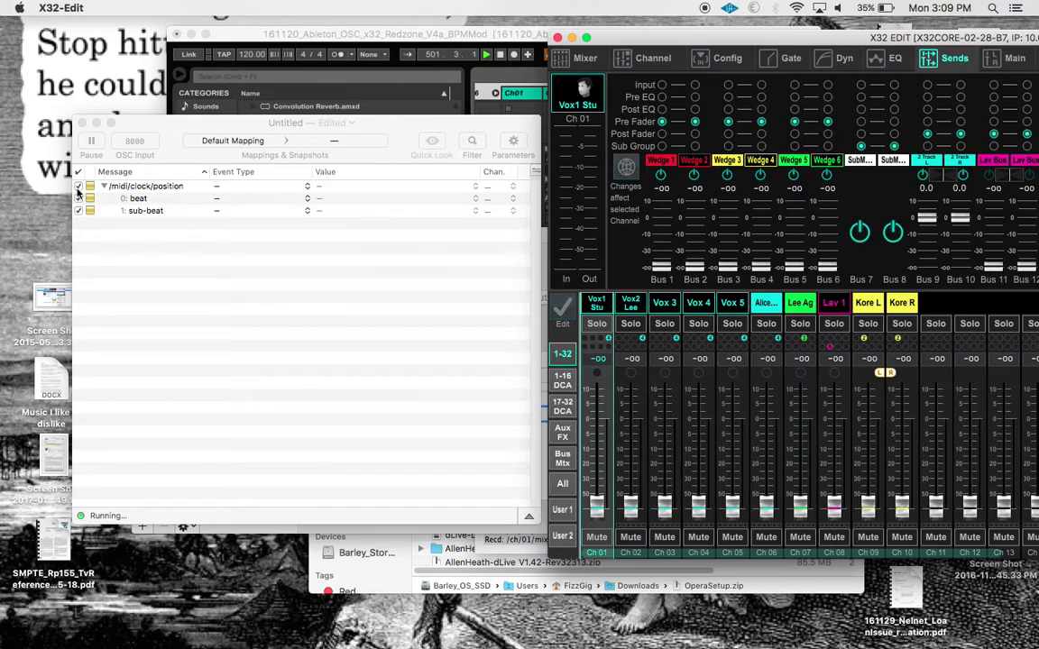
# View OSCulator's OSC settings: x32 Core target at 10.0.1.112:10023 routed to /xremote.
pyautogui.click(513, 149)
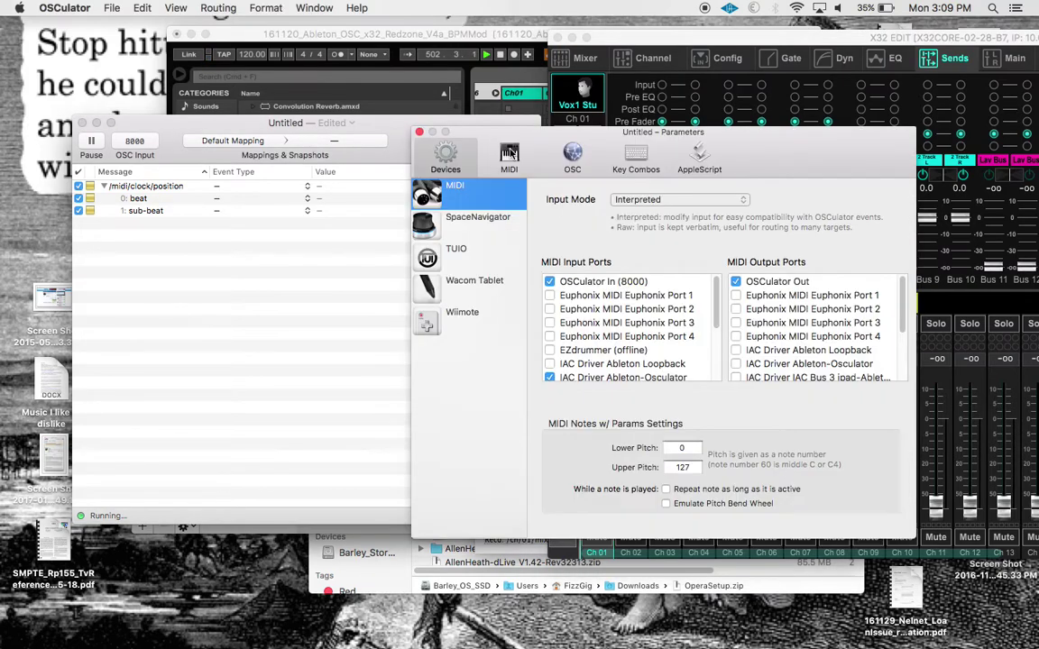
pyautogui.click(572, 155)
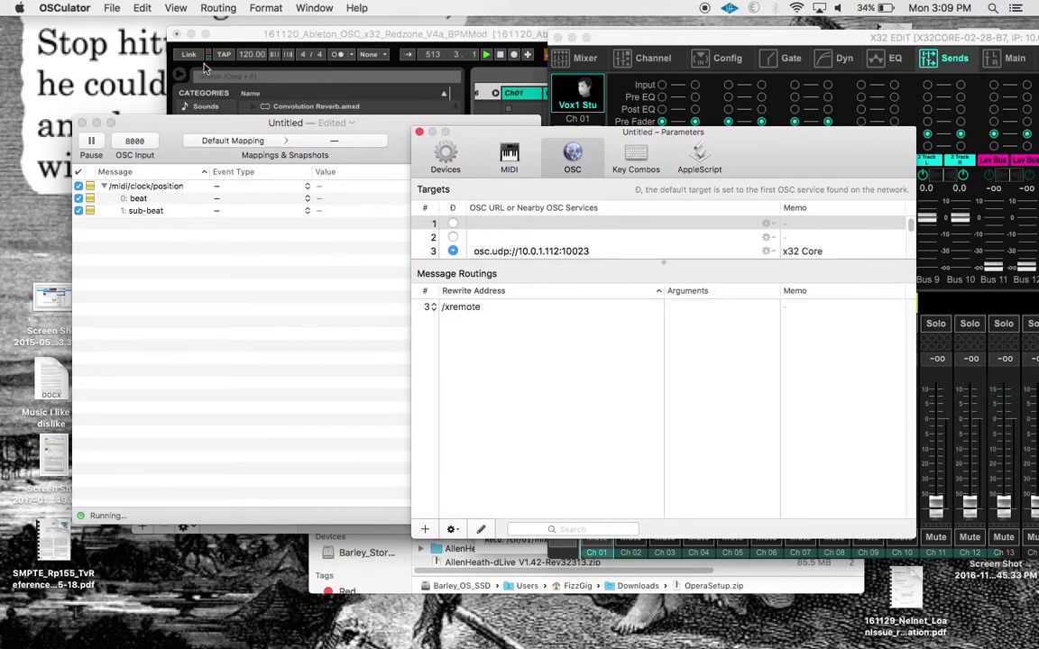
# Map the clock position's beat to an OSC Message with value 3 → /xremote.
pyautogui.click(126, 197)
pyautogui.click(133, 198)
pyautogui.press('space')
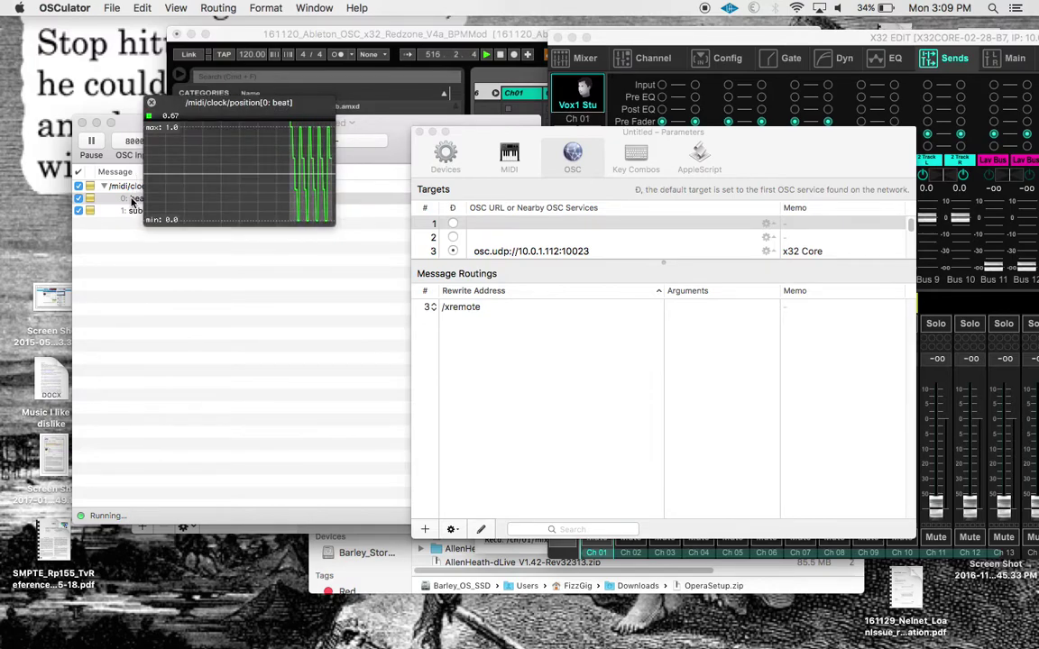
pyautogui.press('space')
pyautogui.click(226, 200)
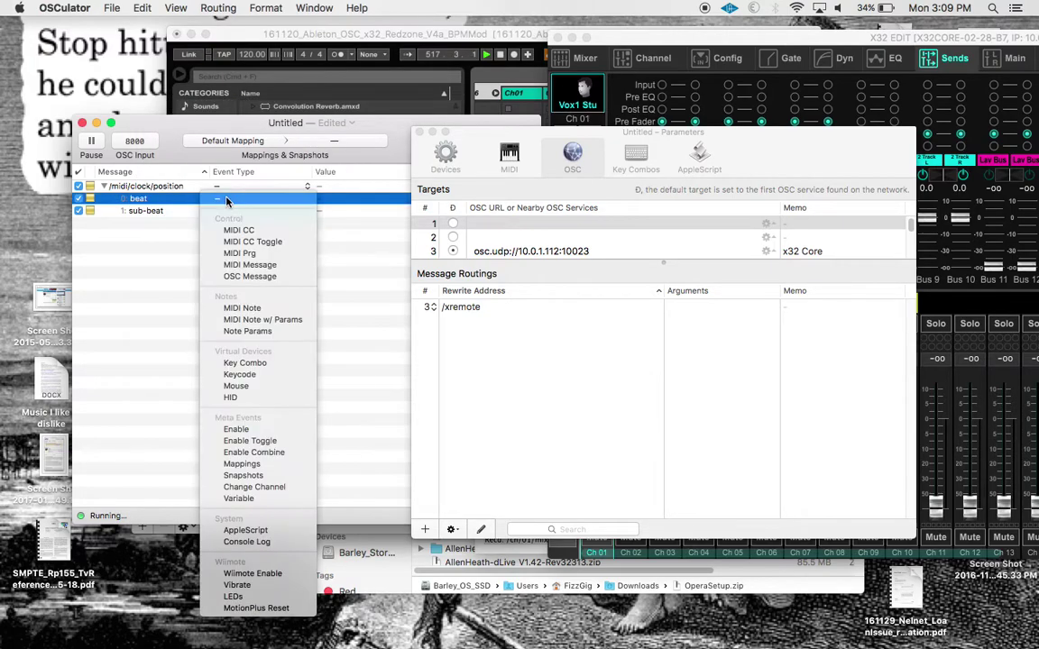
pyautogui.click(220, 253)
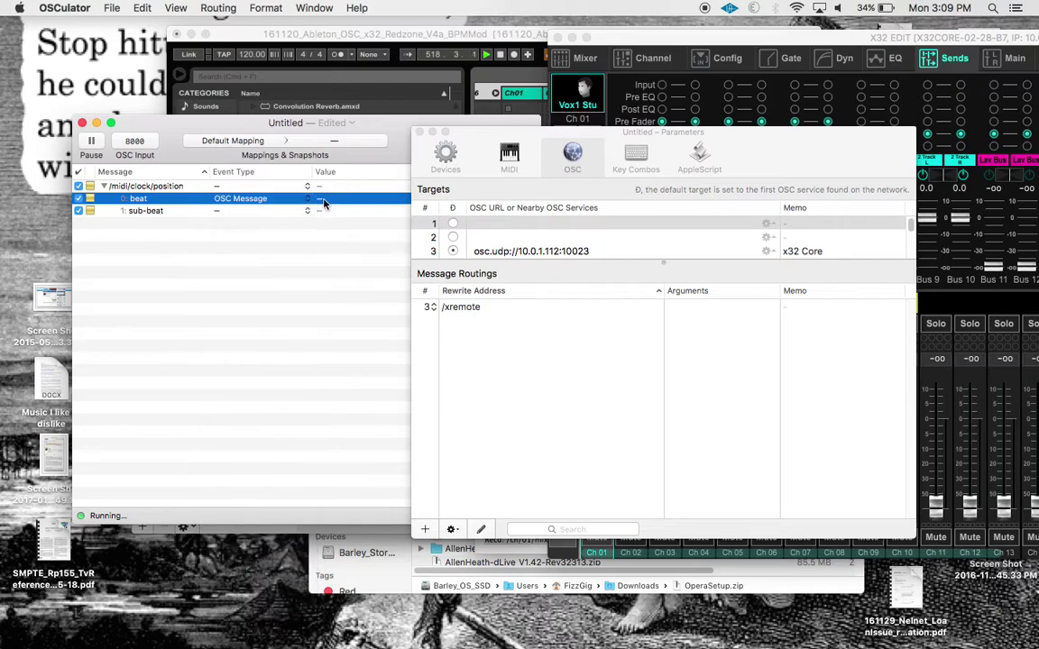
pyautogui.click(323, 200)
pyautogui.click(339, 221)
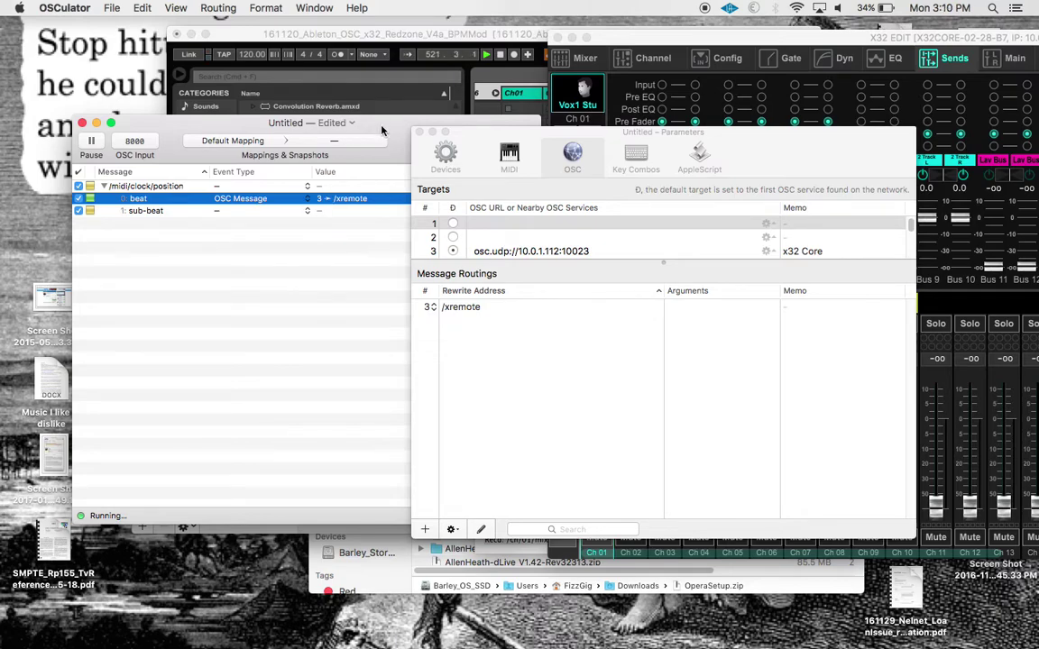
pyautogui.moveTo(369, 126); pyautogui.dragTo(293, 29)
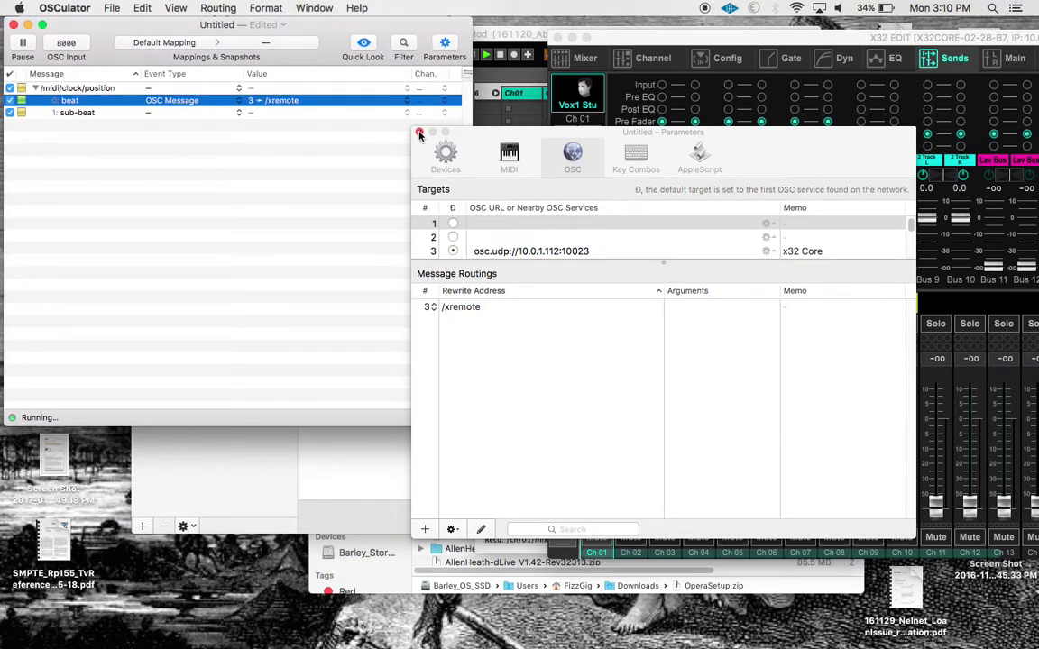
# Open OSCulator's message monitor and filter it to incoming messages, showing F8 timing clock.
pyautogui.click(417, 132)
pyautogui.click(460, 419)
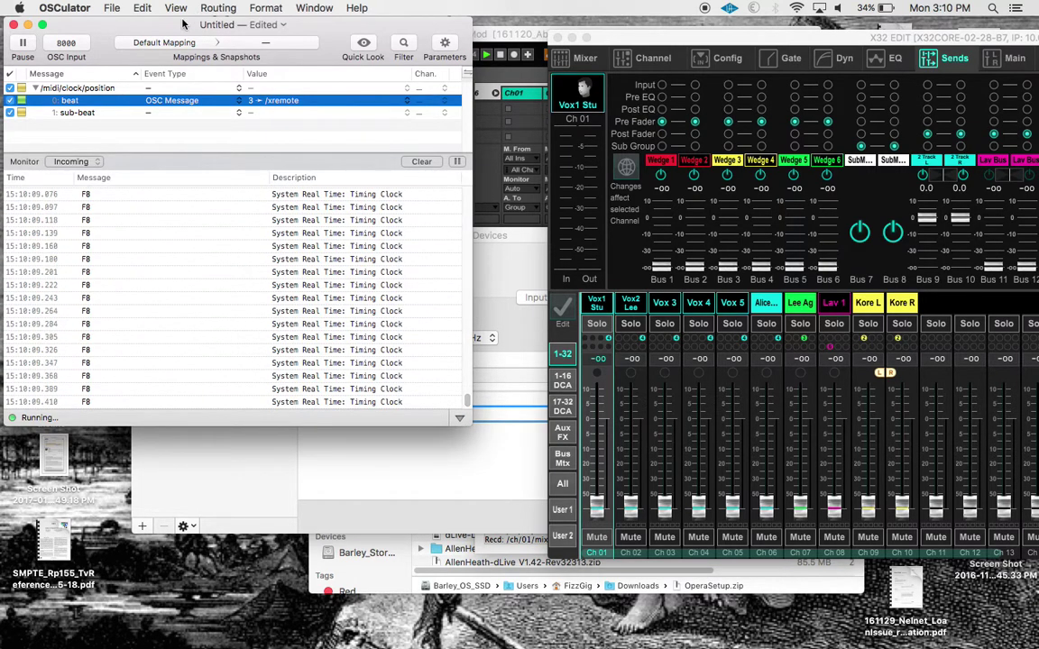
pyautogui.moveTo(190, 20); pyautogui.dragTo(323, 39)
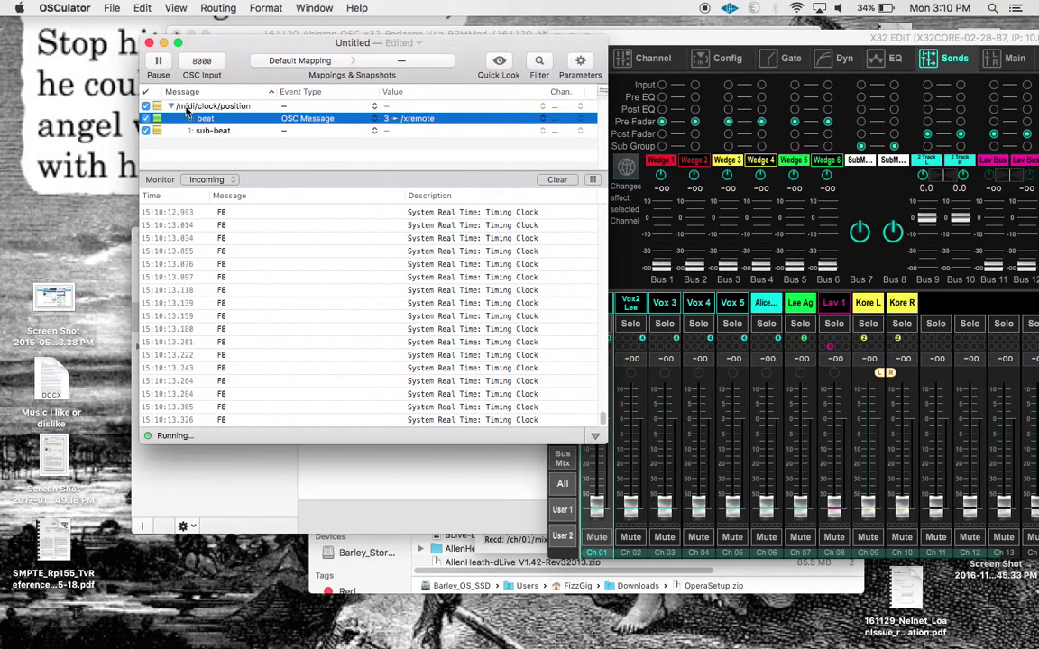
pyautogui.click(207, 179)
pyautogui.click(206, 169)
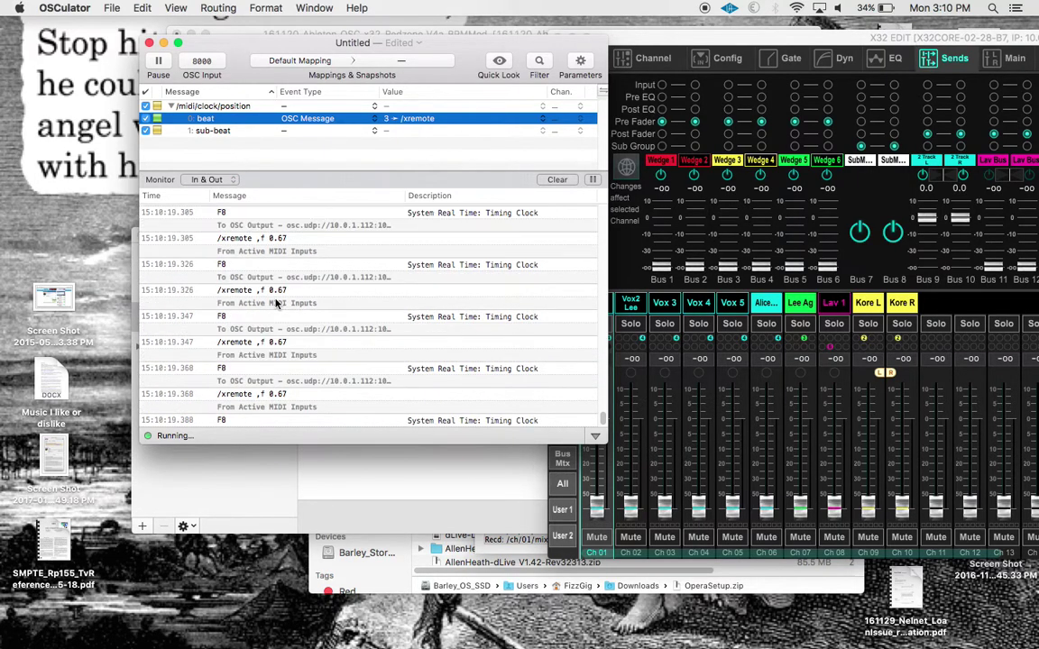
pyautogui.click(207, 179)
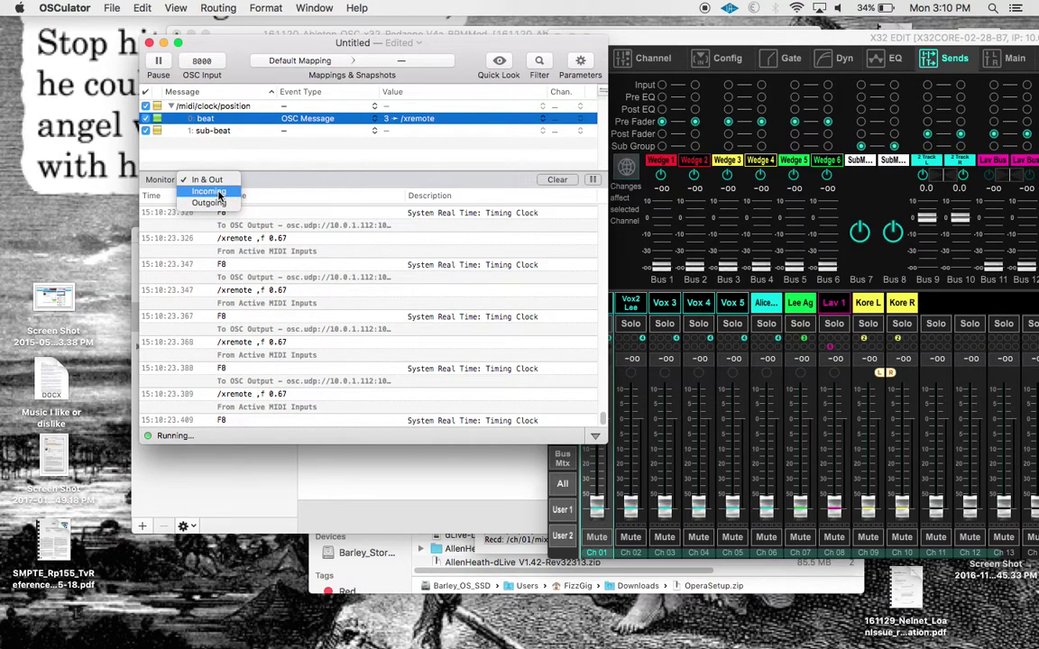
pyautogui.click(218, 192)
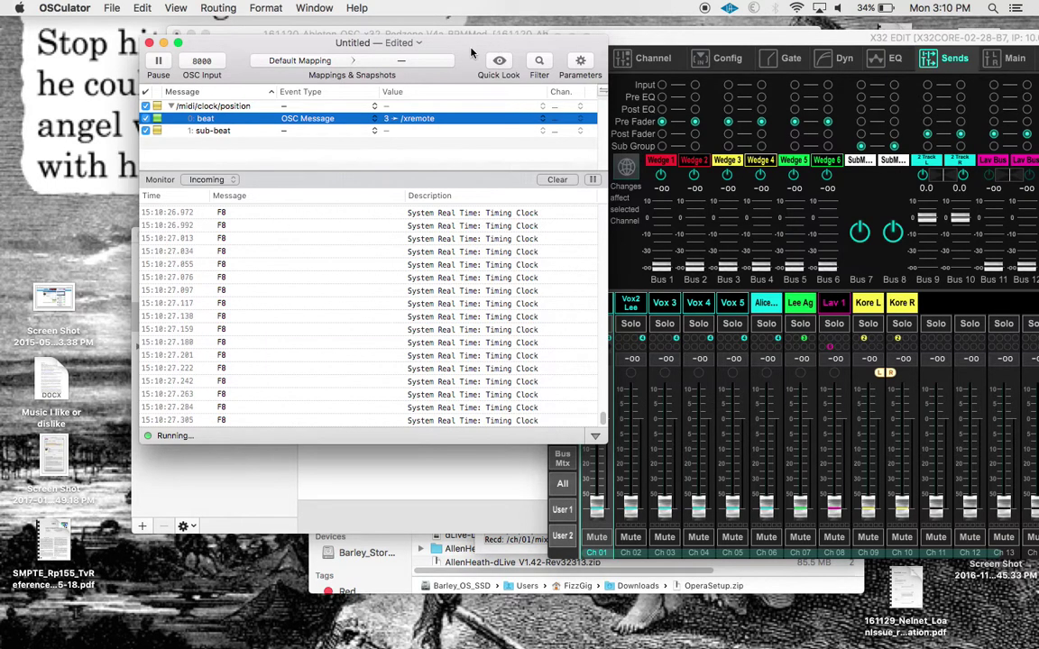
pyautogui.moveTo(450, 56); pyautogui.dragTo(321, 38)
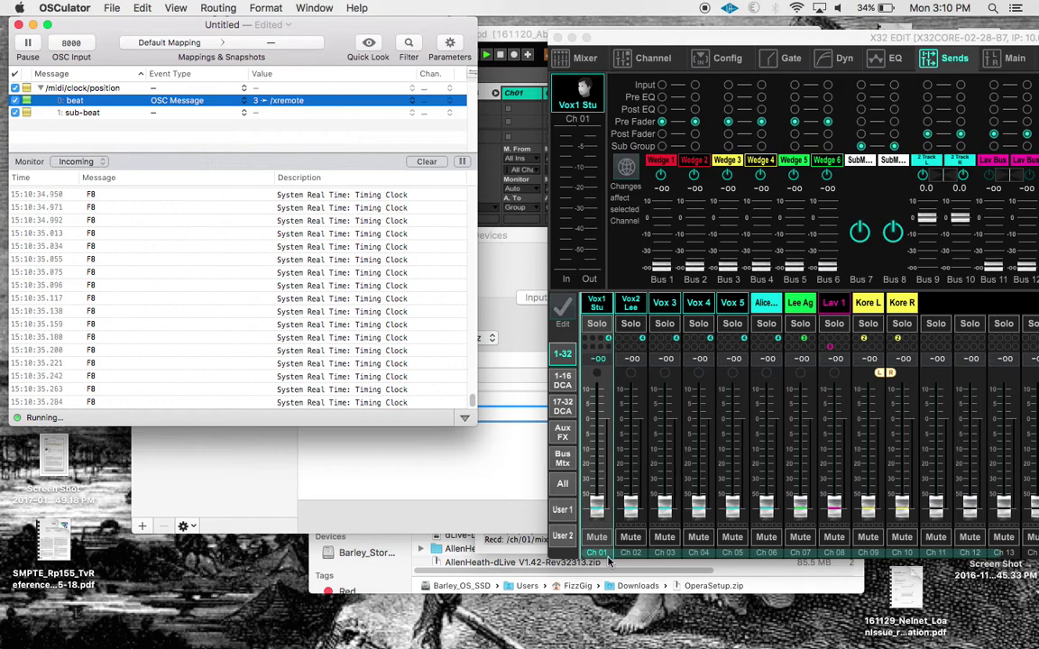
# Collapse OSCulator's message monitor and make the mapping window taller.
pyautogui.click(464, 418)
pyautogui.moveTo(321, 29); pyautogui.dragTo(317, 27)
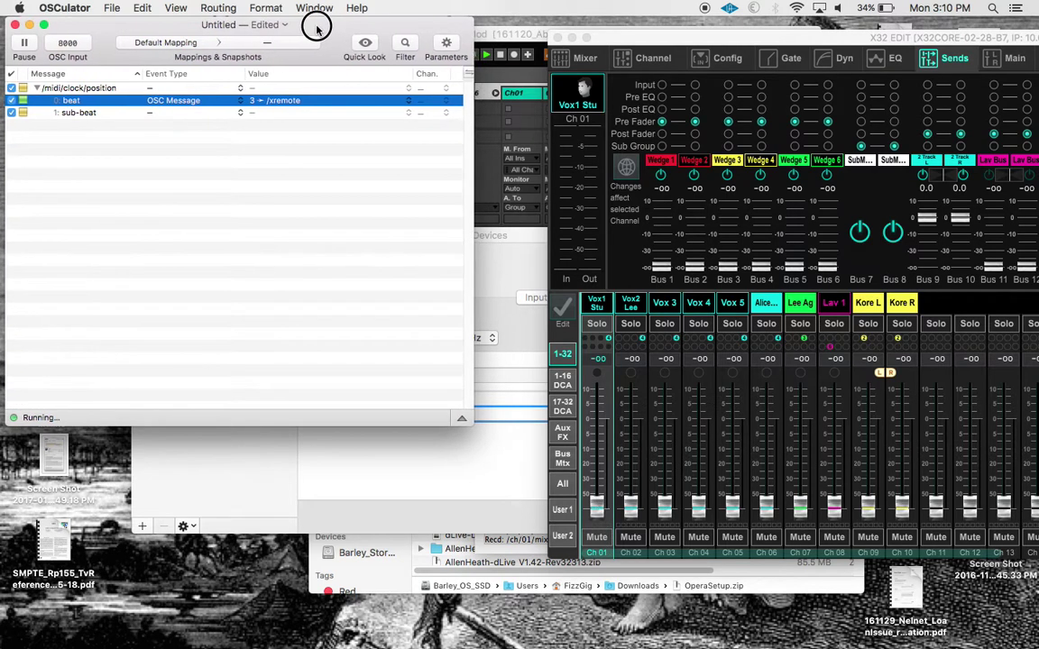
pyautogui.moveTo(461, 424); pyautogui.dragTo(467, 623)
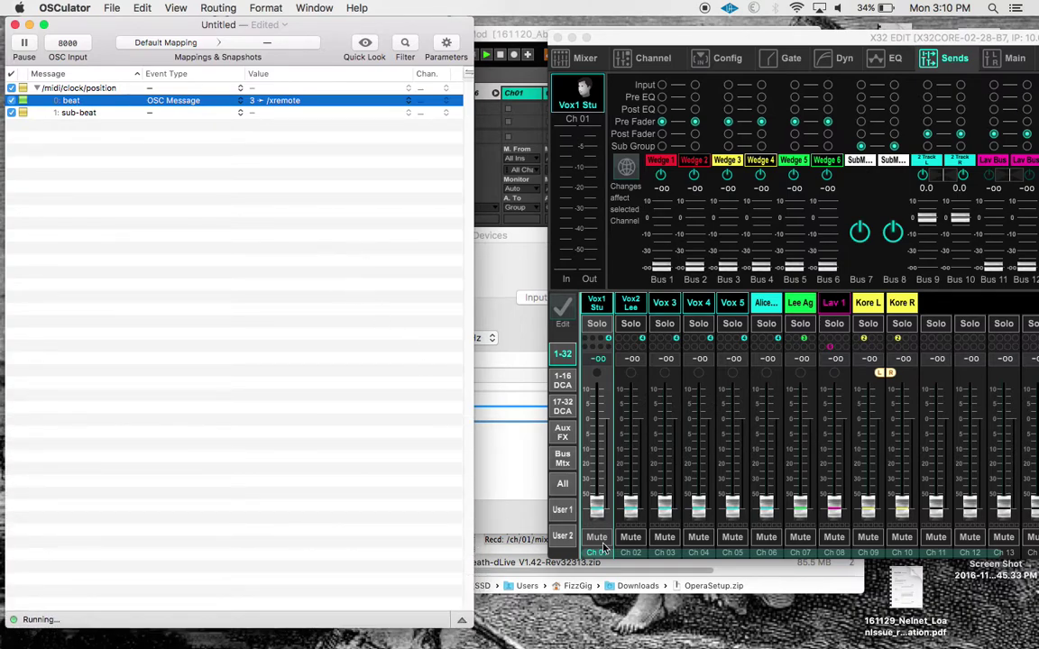
# Move the X32-Edit faders of channels 01–08 so their /mix/fader messages appear.
pyautogui.moveTo(595, 512); pyautogui.dragTo(603, 552)
pyautogui.moveTo(629, 511); pyautogui.dragTo(668, 586)
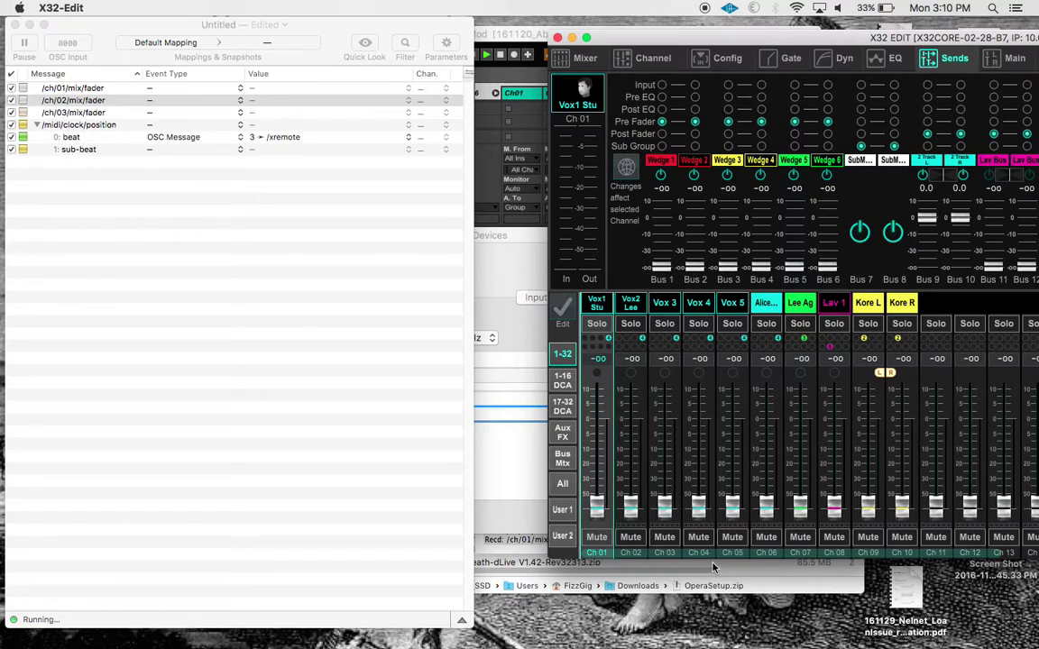
pyautogui.moveTo(699, 508); pyautogui.dragTo(695, 581)
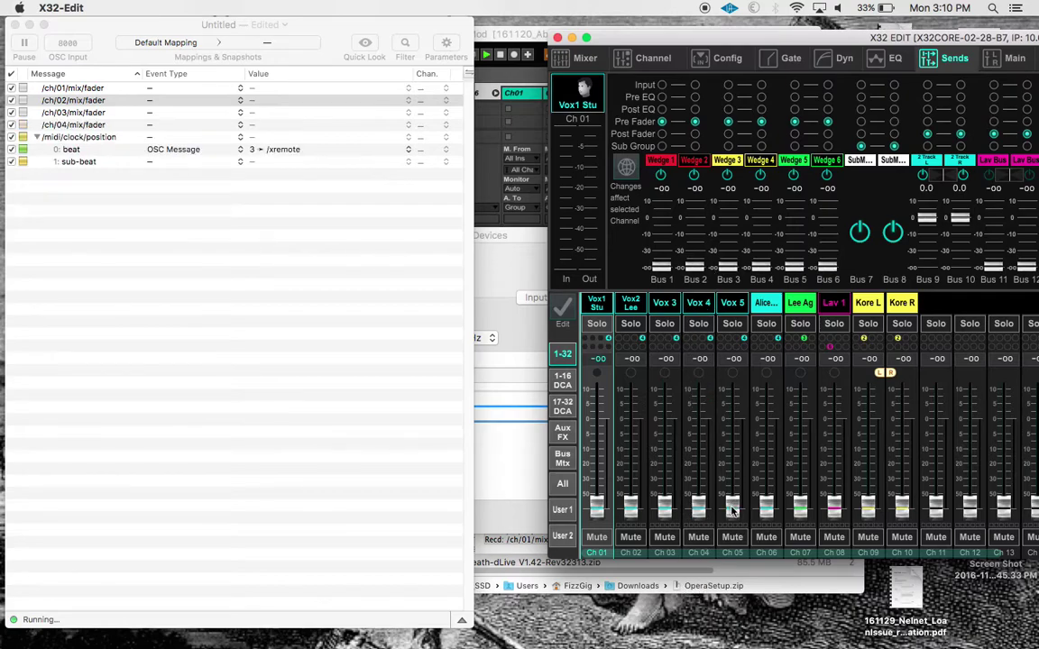
pyautogui.moveTo(733, 352); pyautogui.dragTo(727, 588)
pyautogui.moveTo(765, 508); pyautogui.dragTo(764, 624)
pyautogui.moveTo(800, 514); pyautogui.dragTo(796, 557)
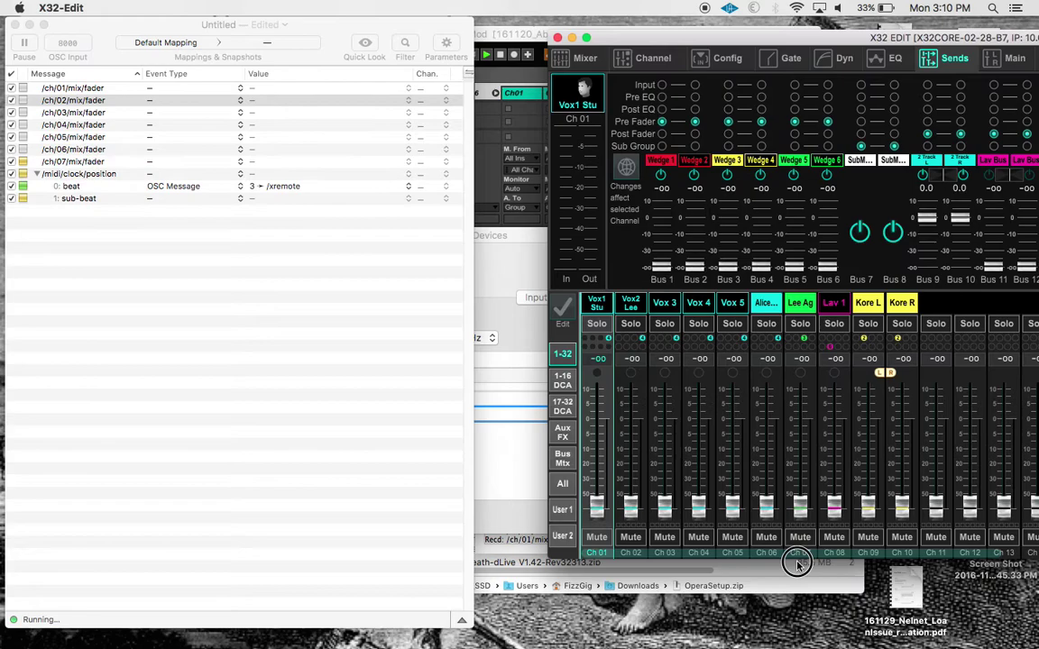
pyautogui.moveTo(835, 510); pyautogui.dragTo(844, 568)
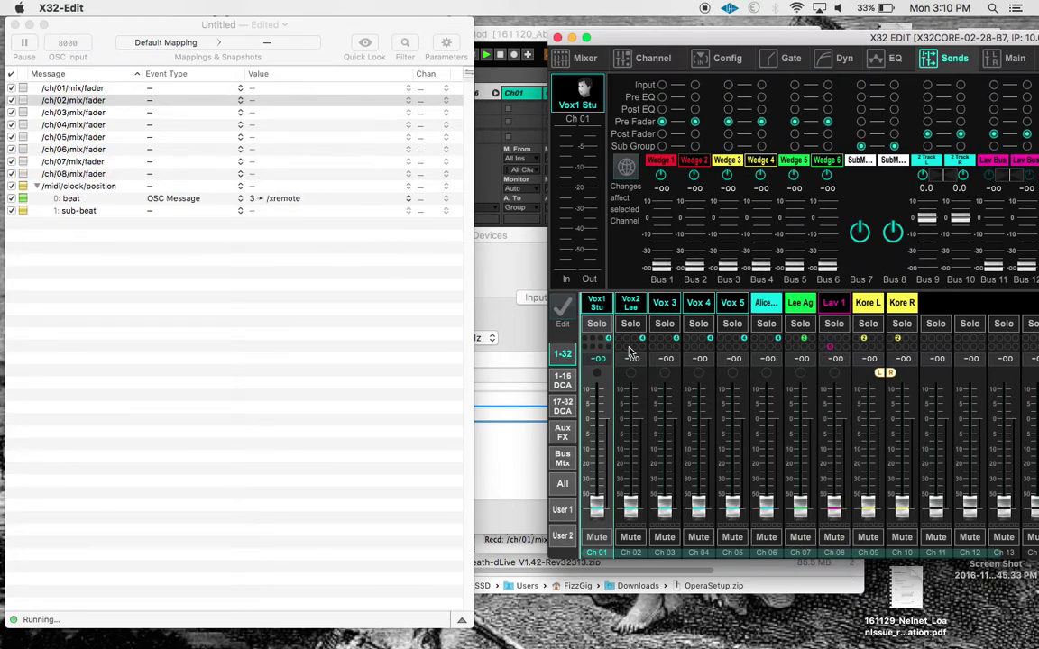
# Toggle Solo on channels 01–06 to send solo-switch messages, then show the Mixer page.
pyautogui.click(596, 325)
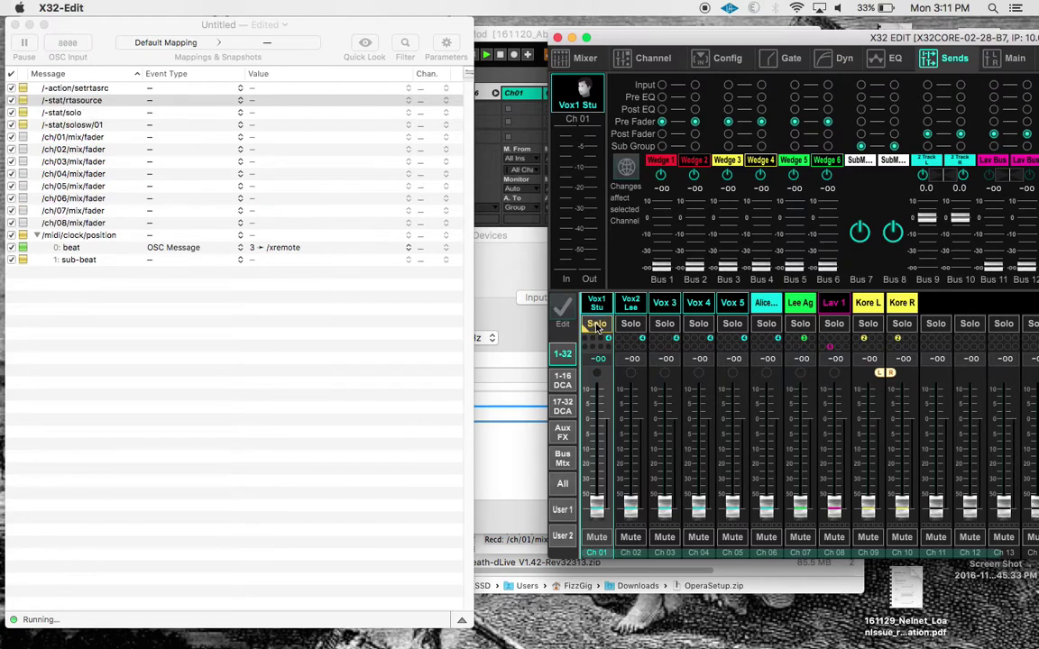
pyautogui.click(622, 327)
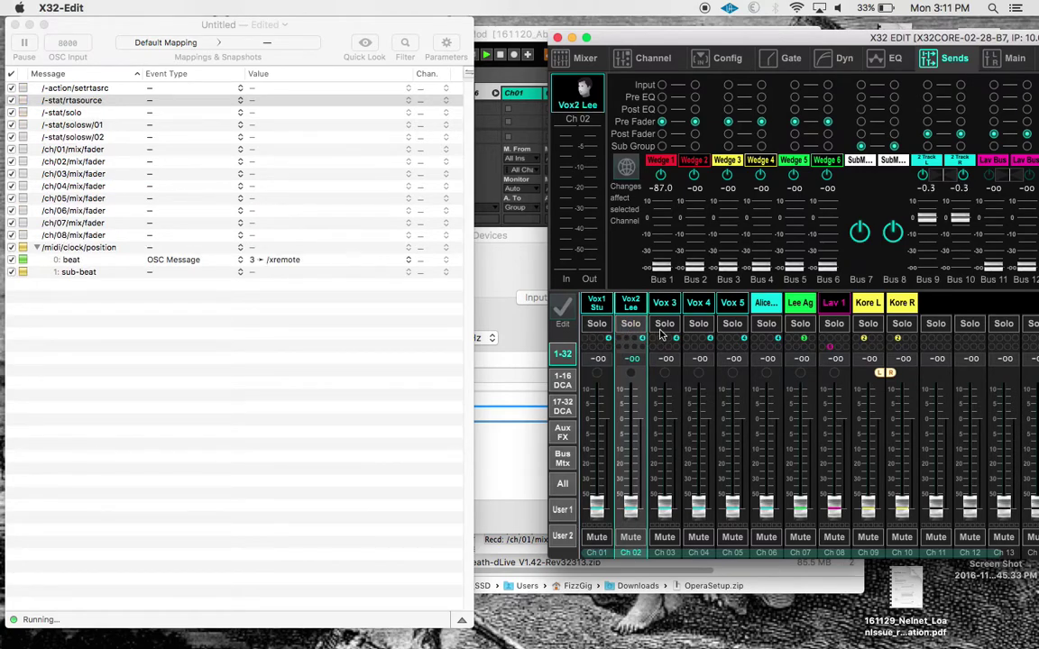
pyautogui.click(663, 327)
pyautogui.click(698, 325)
pyautogui.click(732, 325)
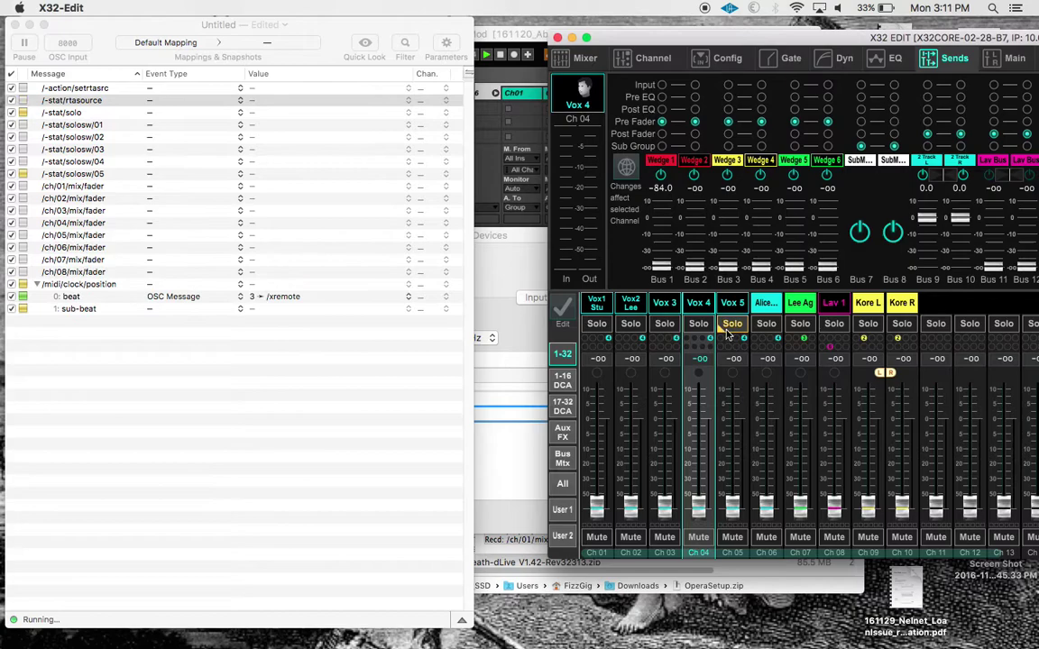
pyautogui.click(763, 326)
pyautogui.click(763, 327)
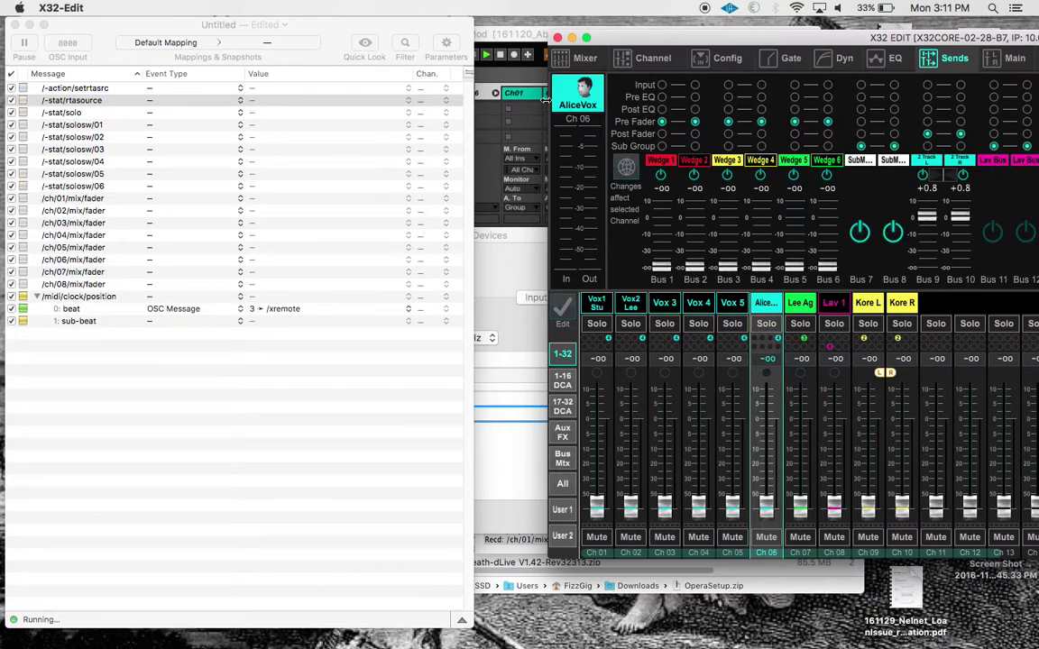
pyautogui.click(567, 56)
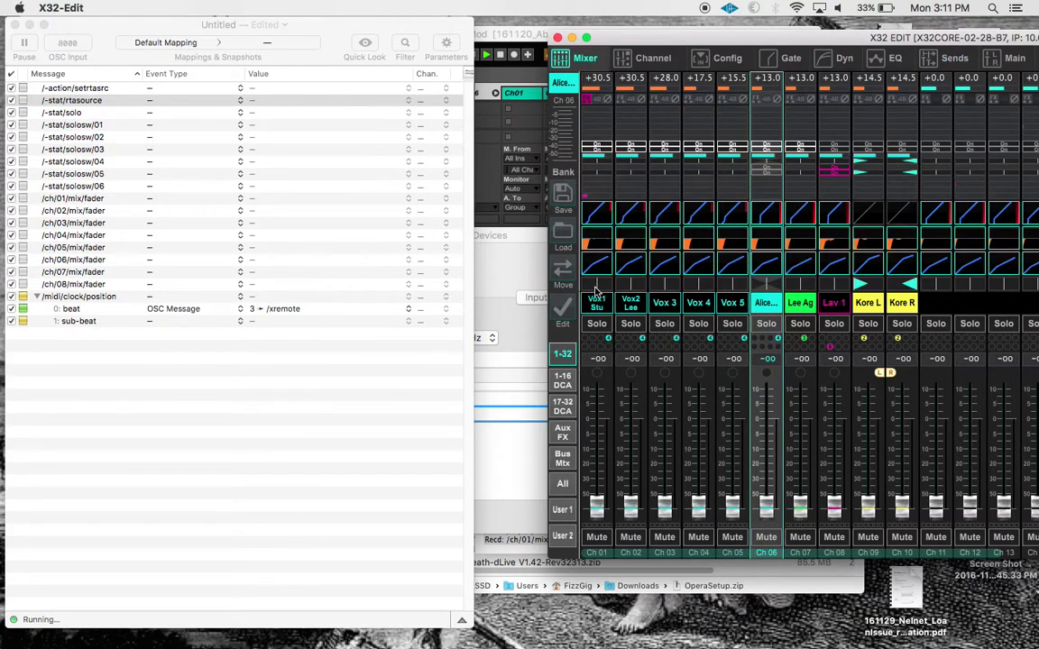
# Sweep the pan knobs of channels 1–8 so OSCulator learns each /ch/xx/mix/pan address.
pyautogui.moveTo(595, 288); pyautogui.dragTo(726, 289)
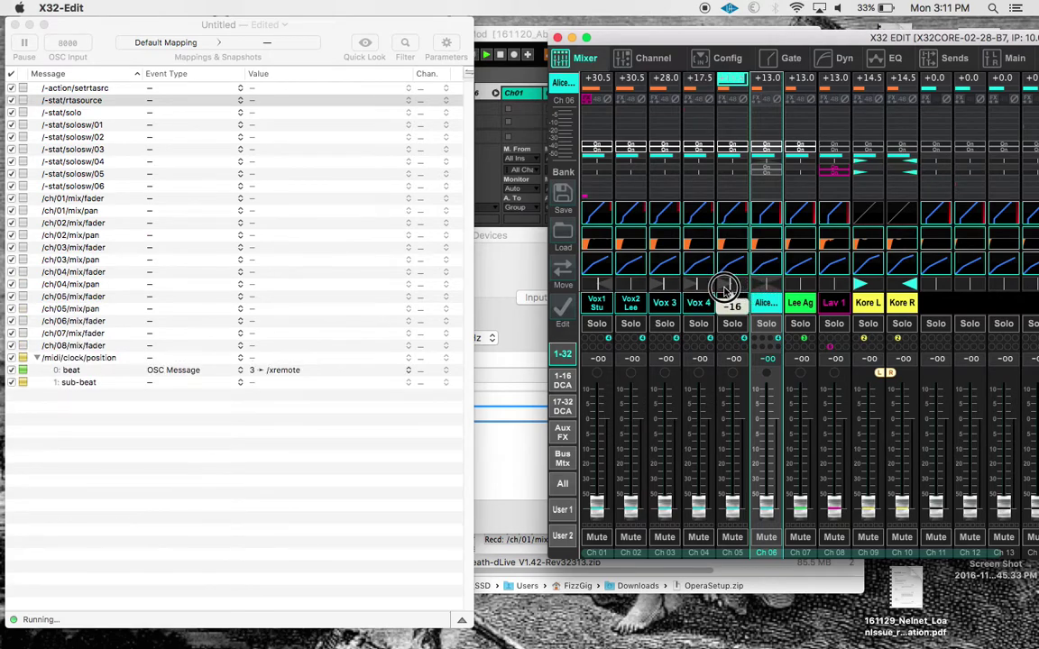
pyautogui.moveTo(799, 286); pyautogui.dragTo(828, 287)
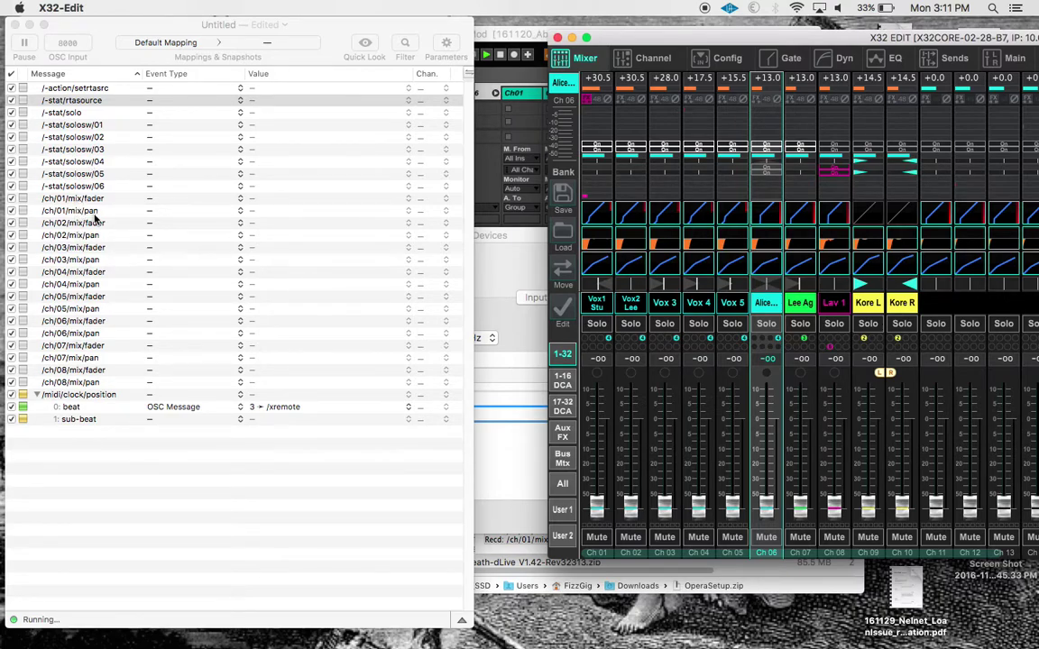
# Map /ch/01/mix/pan to a MIDI Message on channel 11, leaving Value unset, and return to Ableton Live.
pyautogui.click(153, 214)
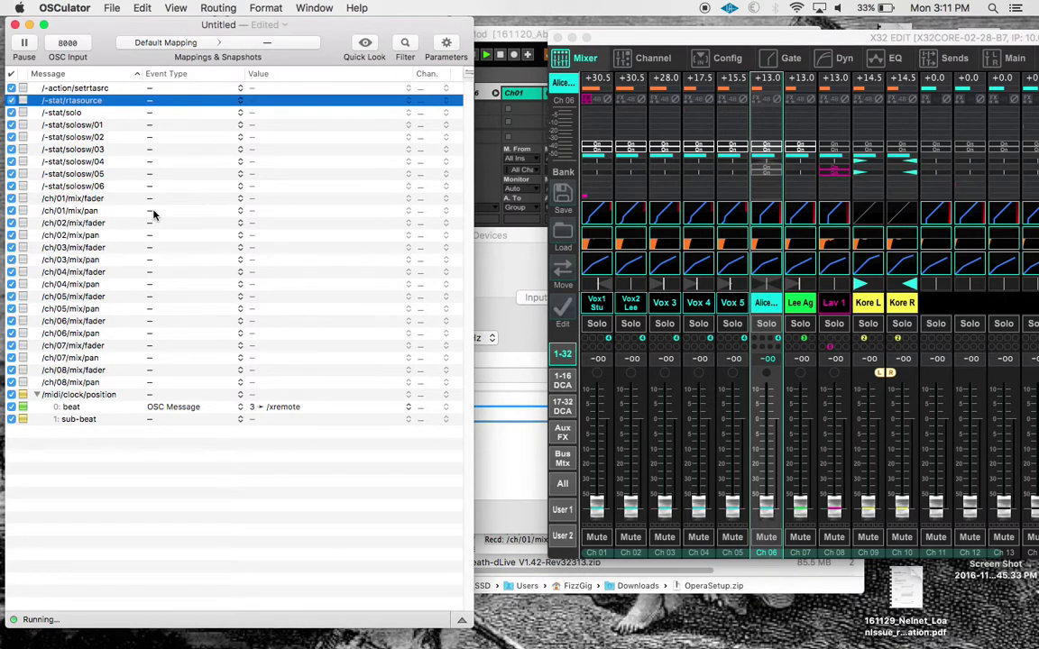
pyautogui.click(133, 214)
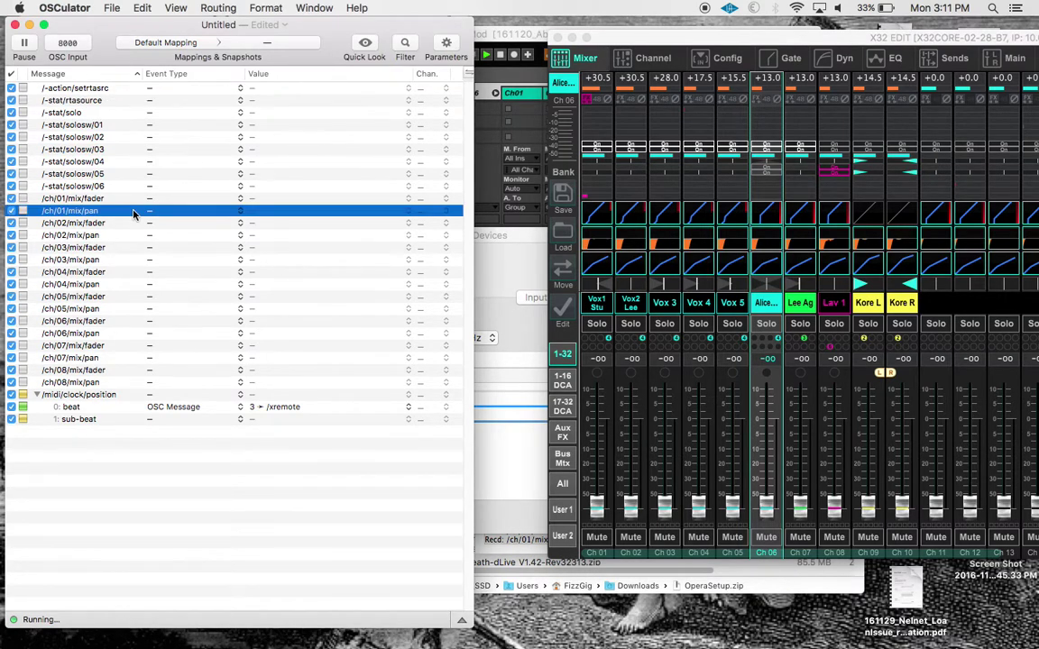
pyautogui.click(158, 211)
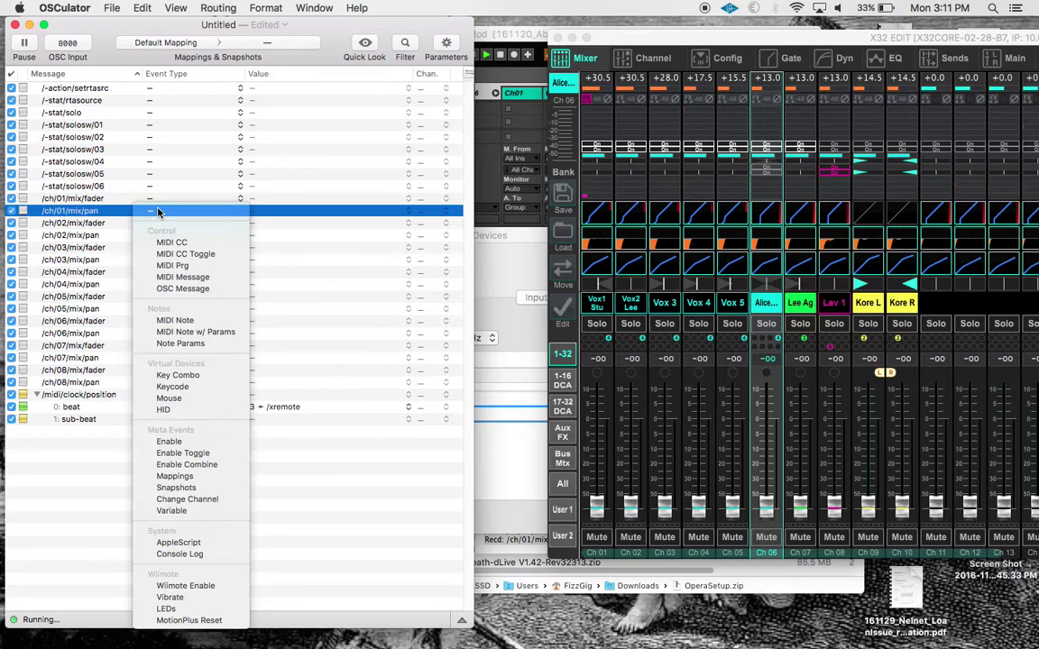
pyautogui.click(183, 277)
pyautogui.click(256, 214)
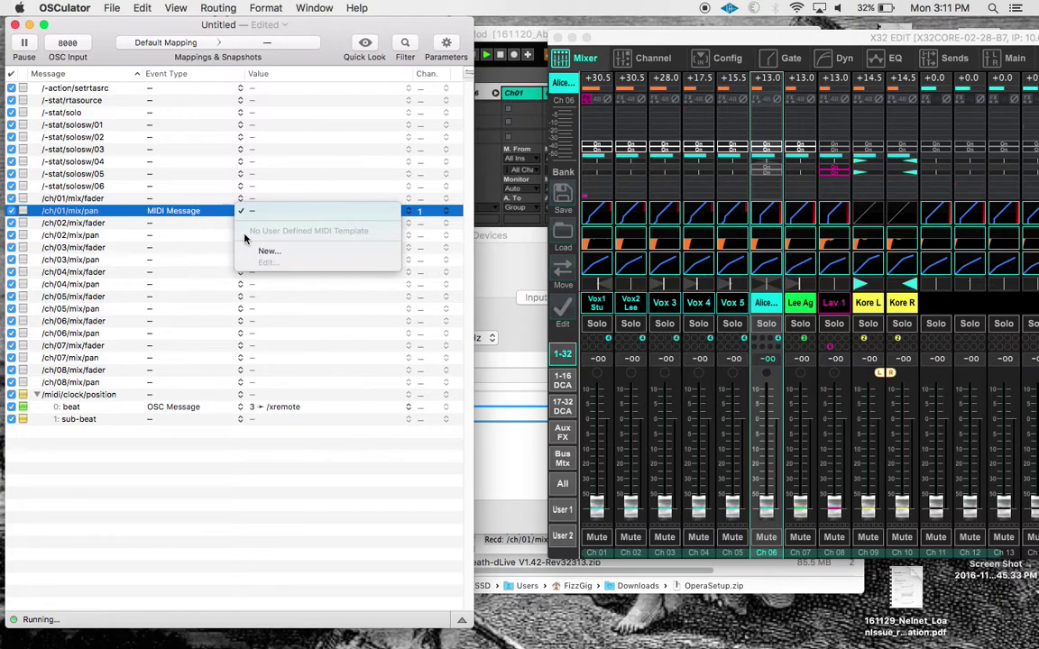
pyautogui.click(440, 210)
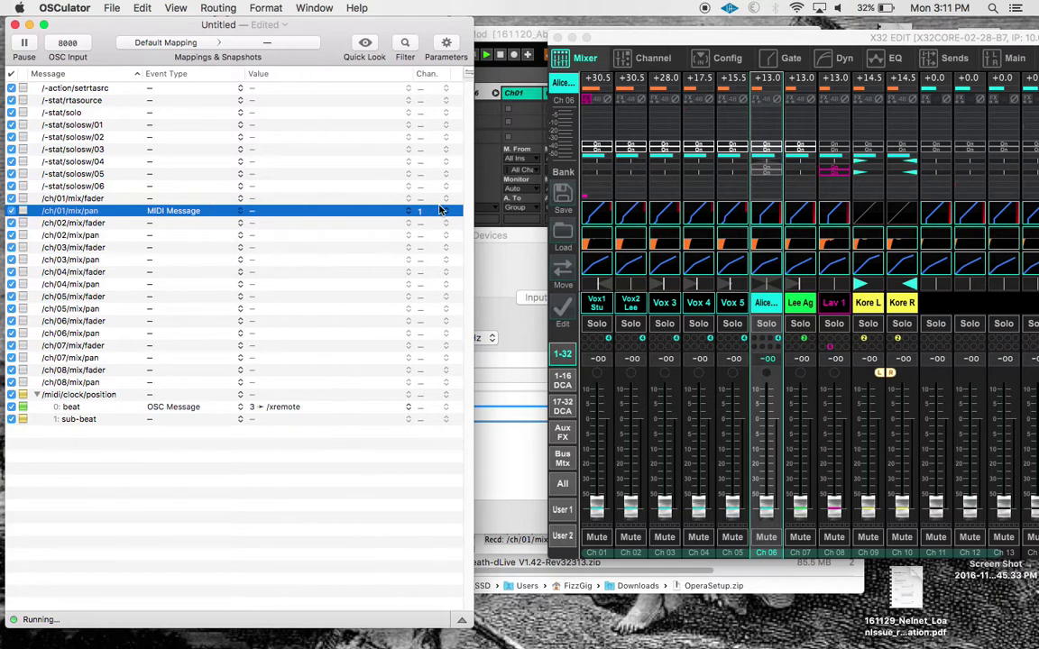
pyautogui.click(434, 211)
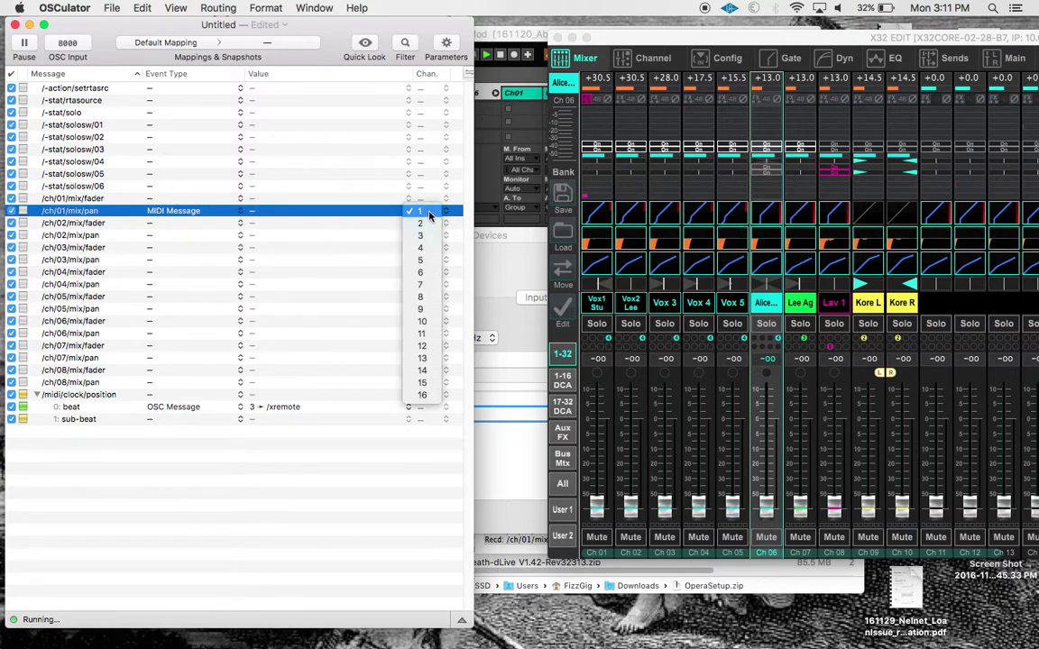
pyautogui.click(422, 333)
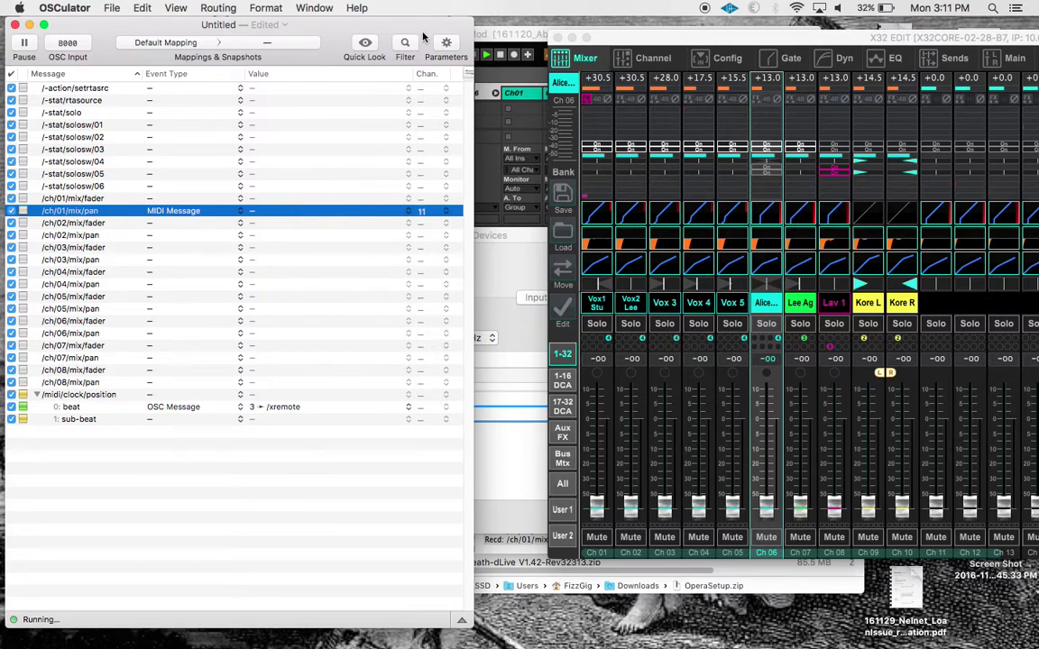
pyautogui.click(519, 40)
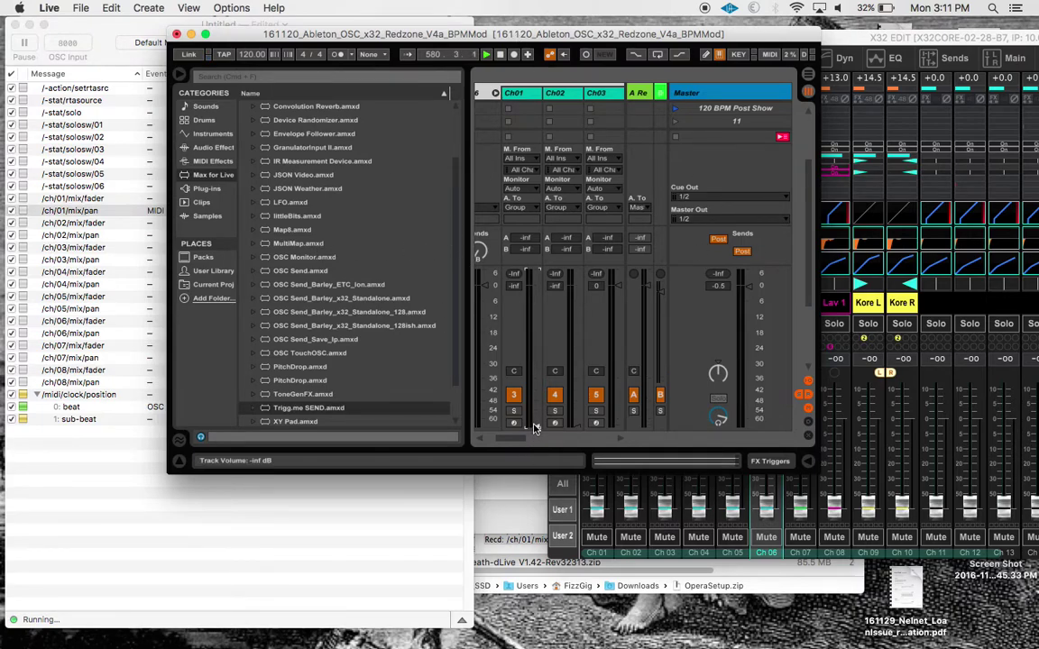
# Raise Ch01's volume and resize the Live window to fill the screen, showing Ch01–Ch12.
pyautogui.moveTo(533, 429)
pyautogui.mouseDown()
pyautogui.moveTo(536, 323)
pyautogui.moveTo(538, 442)
pyautogui.mouseUp()
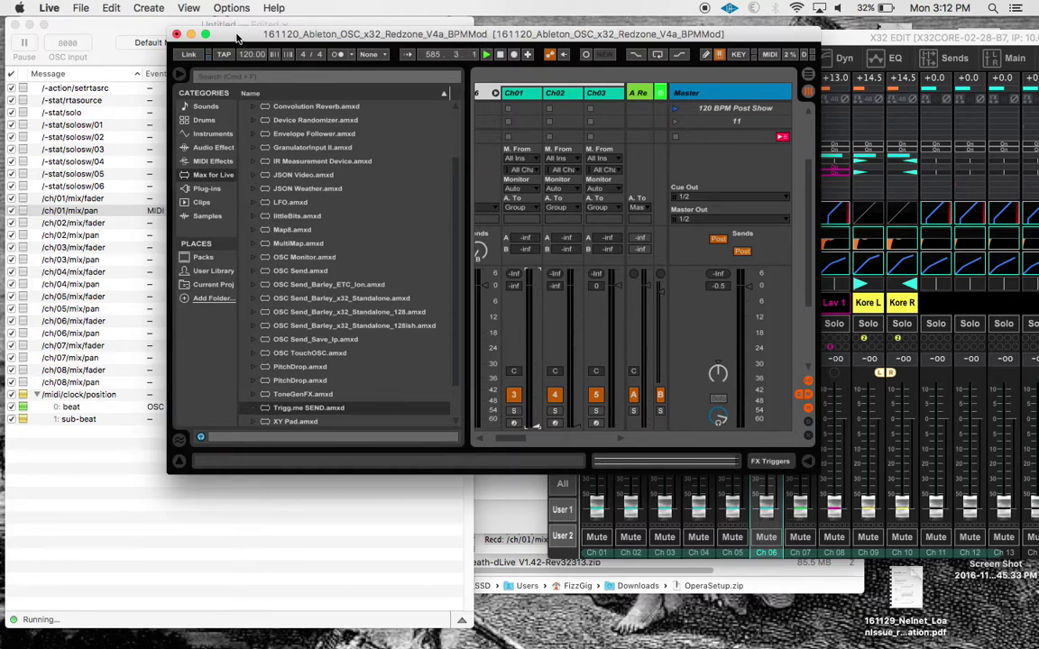
pyautogui.moveTo(237, 38); pyautogui.dragTo(72, 9)
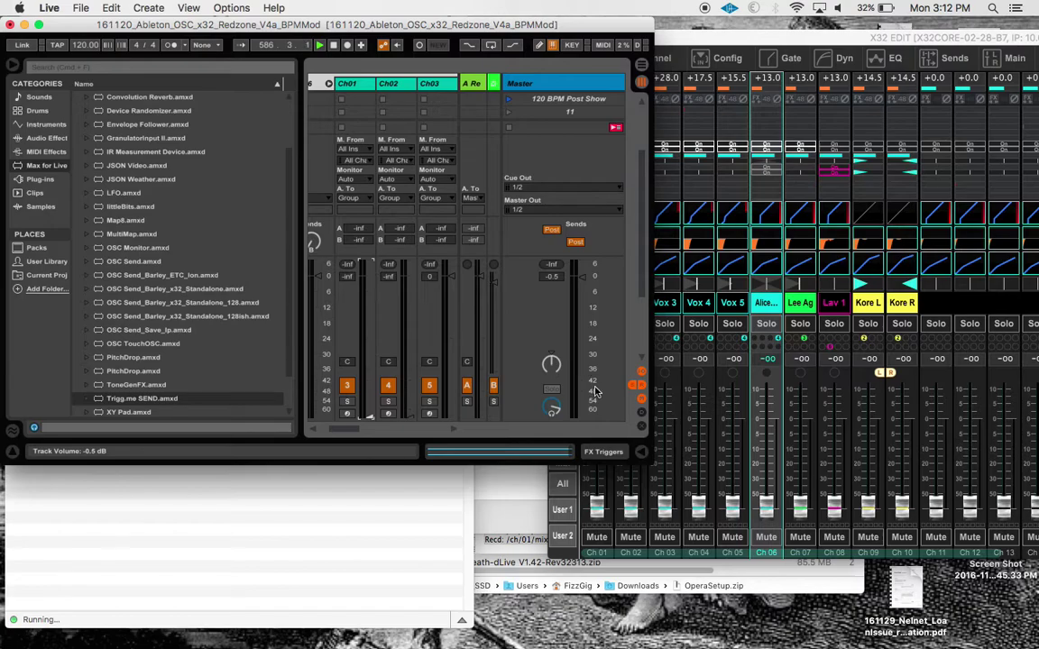
pyautogui.moveTo(651, 462); pyautogui.dragTo(1031, 638)
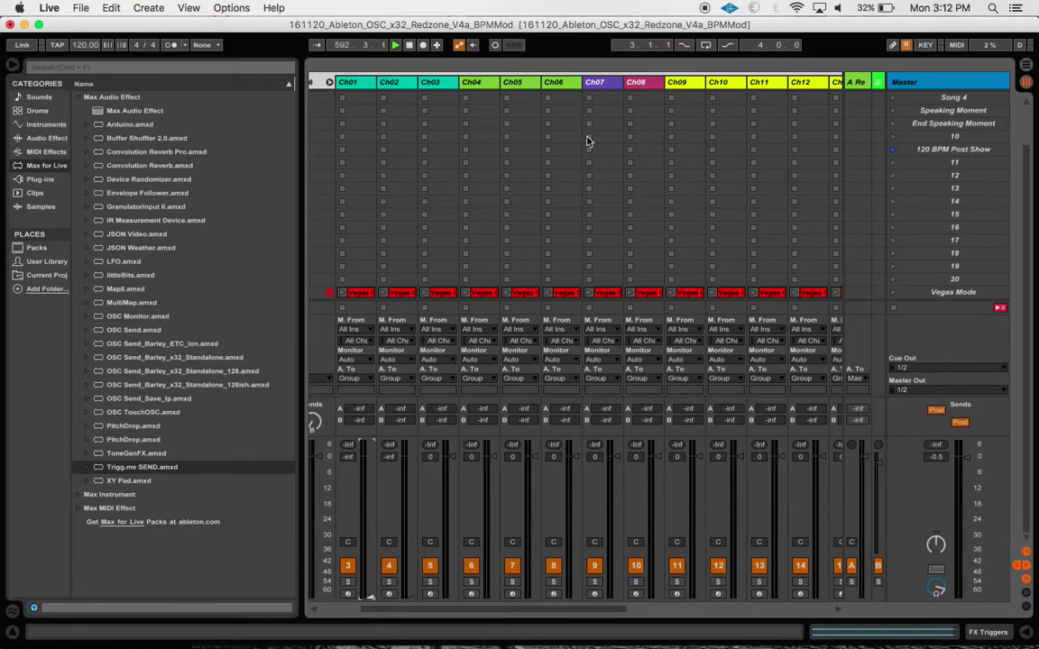
pyautogui.press('super+Tab')
pyautogui.press('super+Tab')
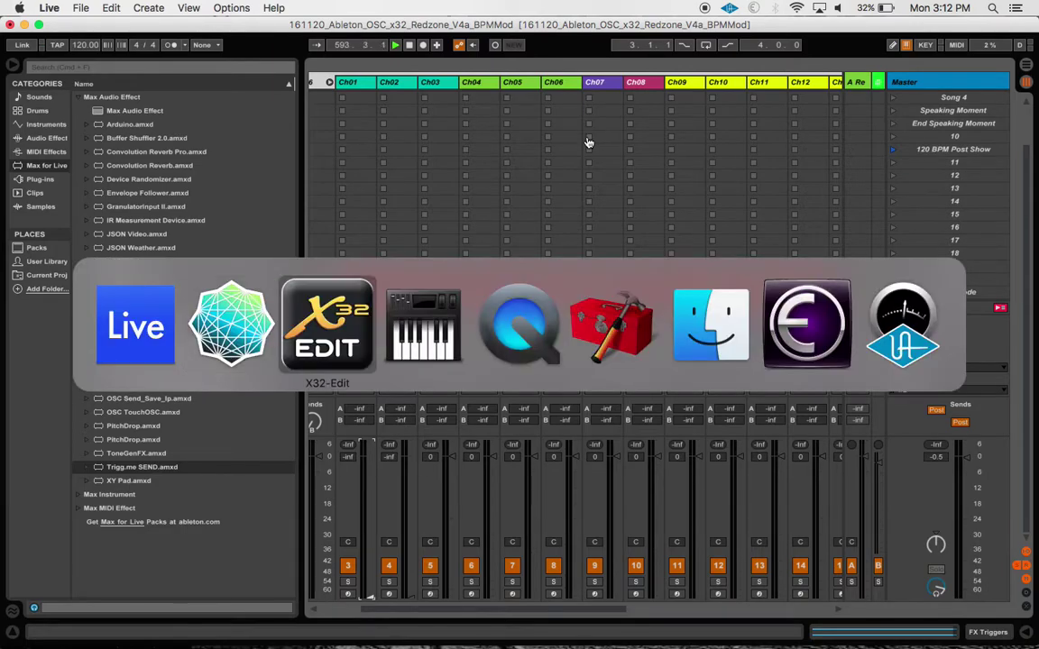
# Switch from Ableton Live back to OSCulator's mapping list with Cmd+Shift+Tab.
pyautogui.press('super+shift+Tab')
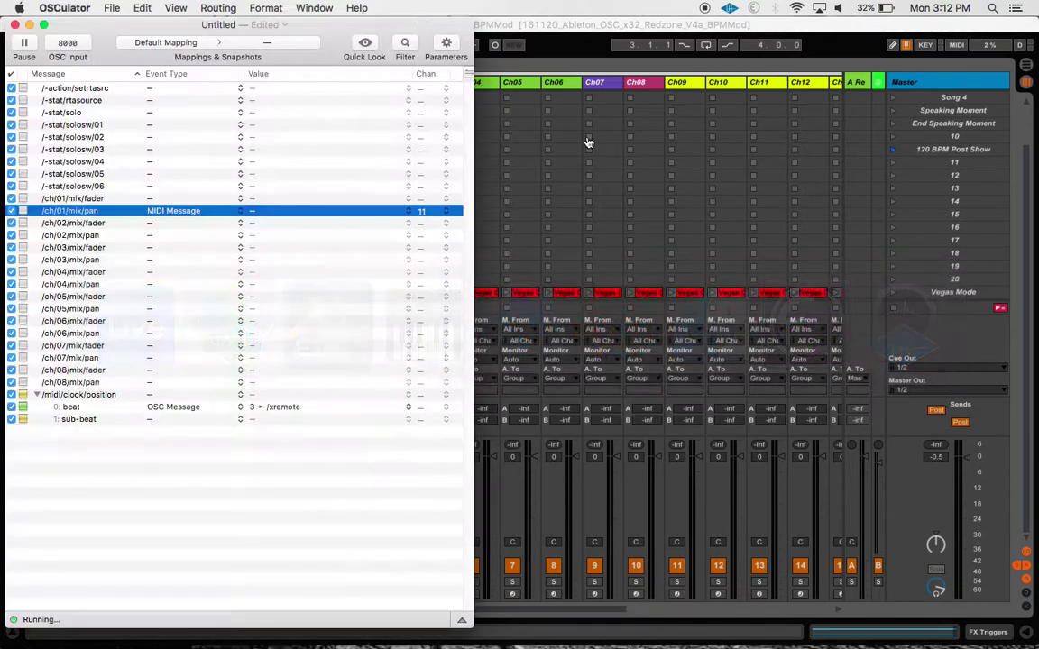